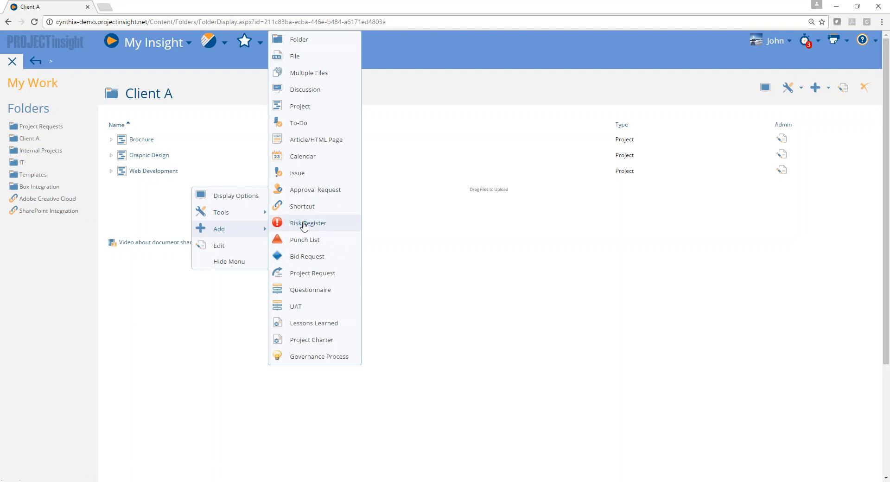
- Add a project named Brochure to the Client A folder with its state set to Template, and save it for display
click(314, 109)
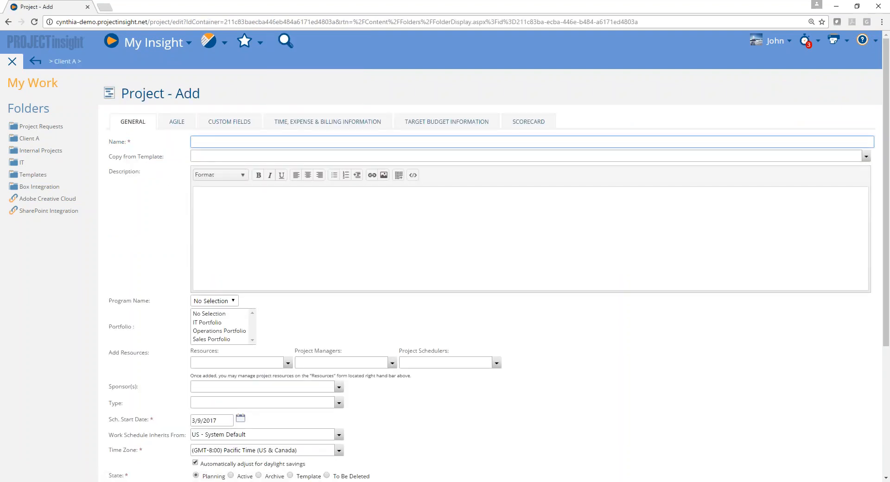
text(Brochure)
click(233, 155)
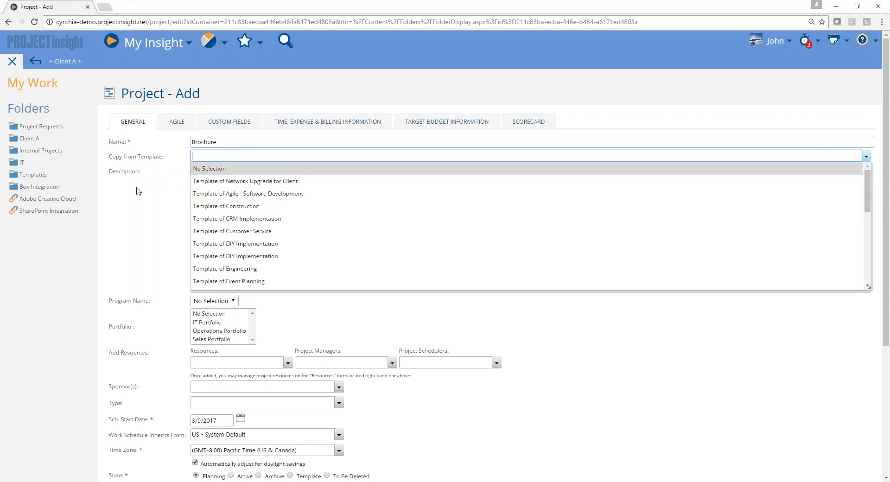
scroll(138, 190, down, 4)
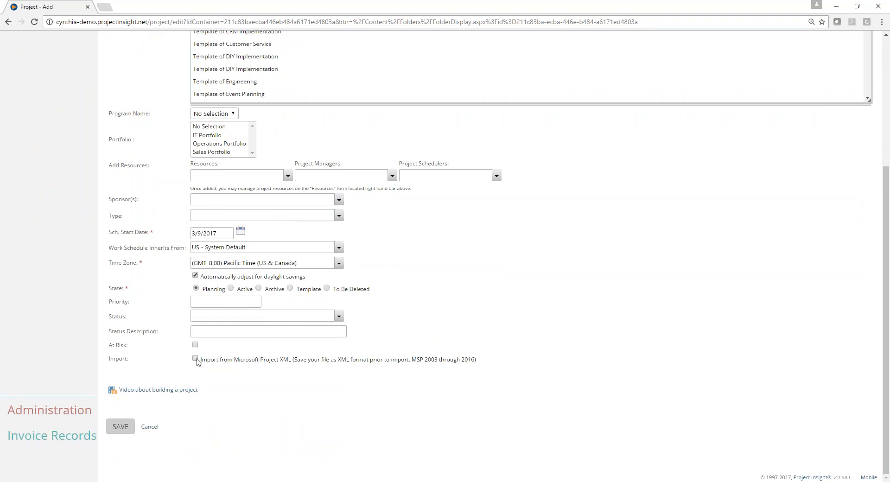
click(290, 287)
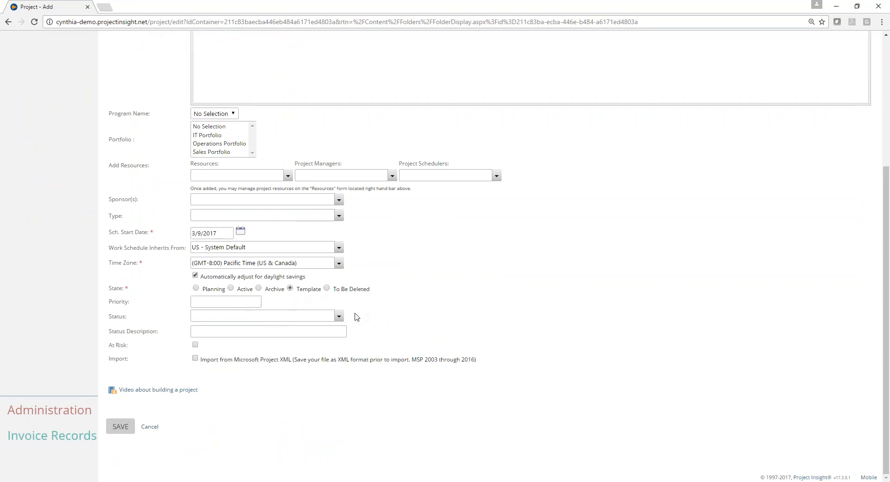
mouse_move(125, 429)
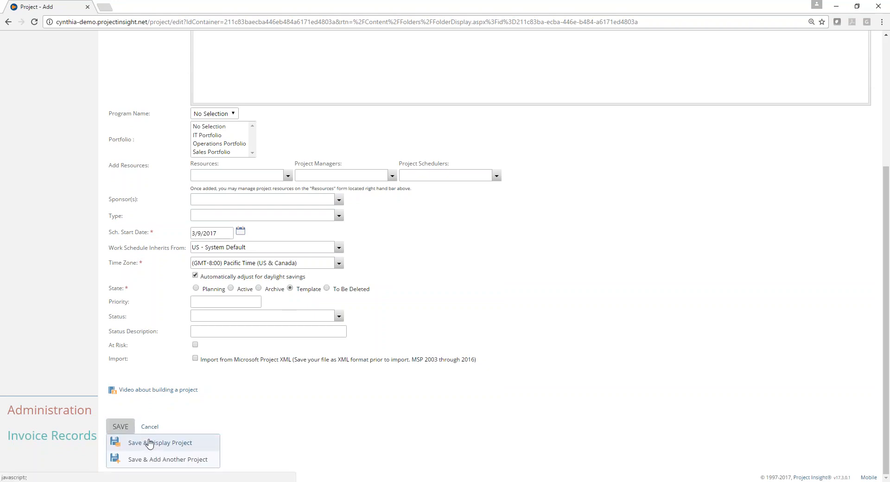
click(153, 444)
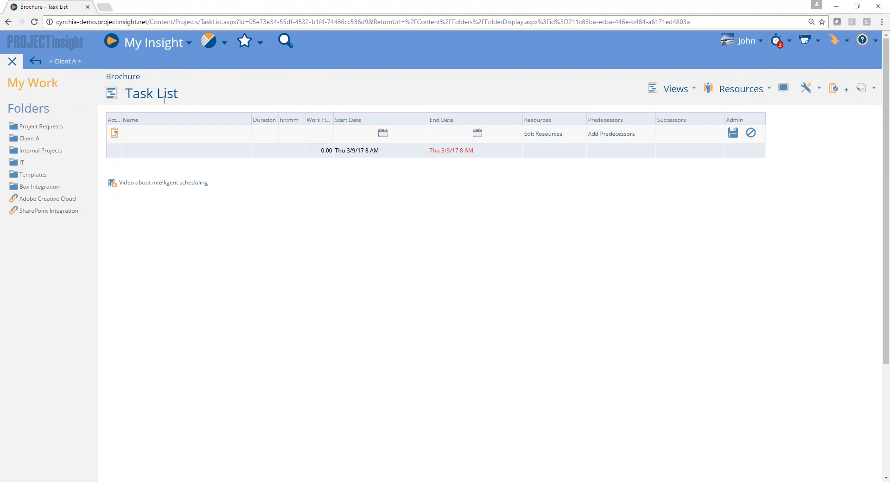
- Add a task named Graphic Design to the Brochure task list, designate it as a summary task and save it
click(189, 139)
text(Graphic Design)
click(116, 135)
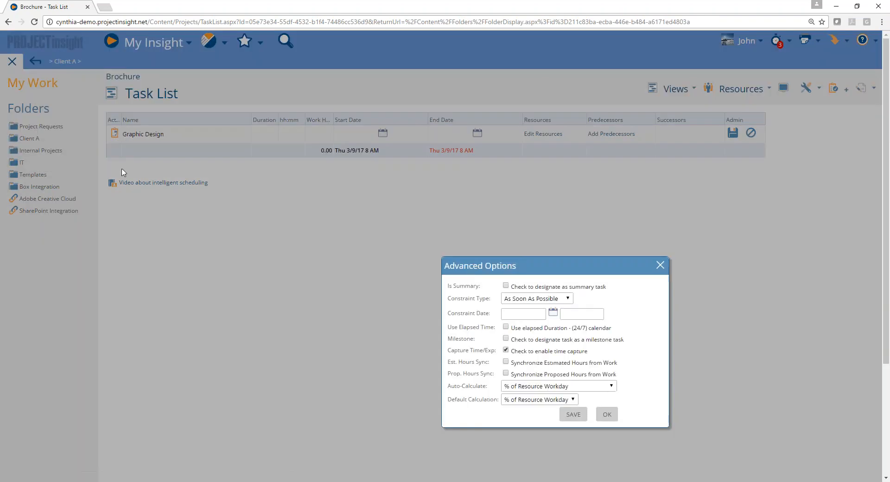
click(505, 285)
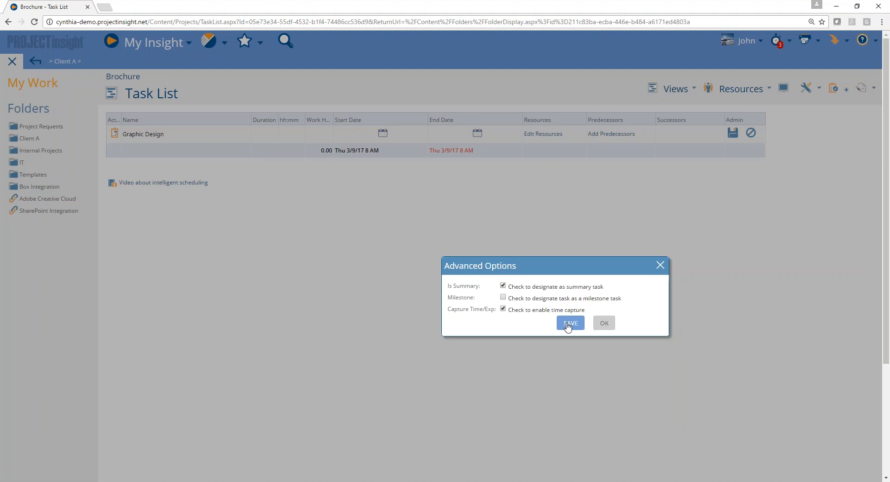
click(569, 323)
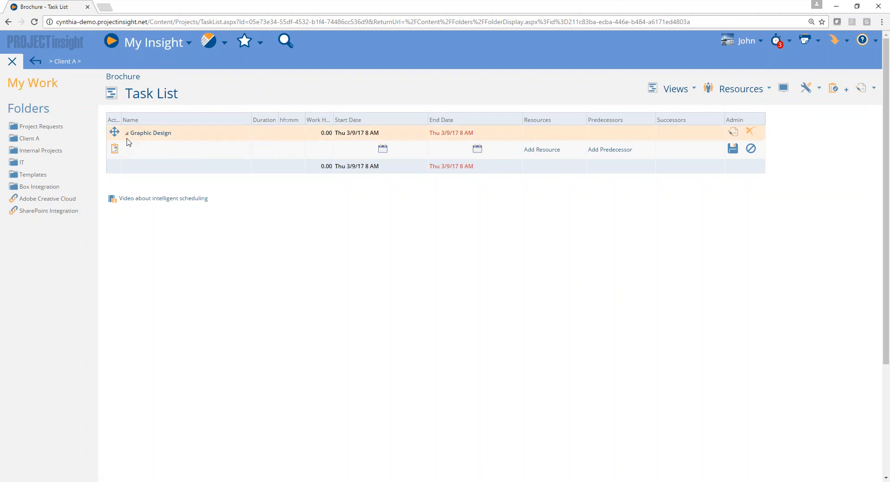
- Add and save a second top-level summary task named Copy Produced below Graphic Design
click(140, 155)
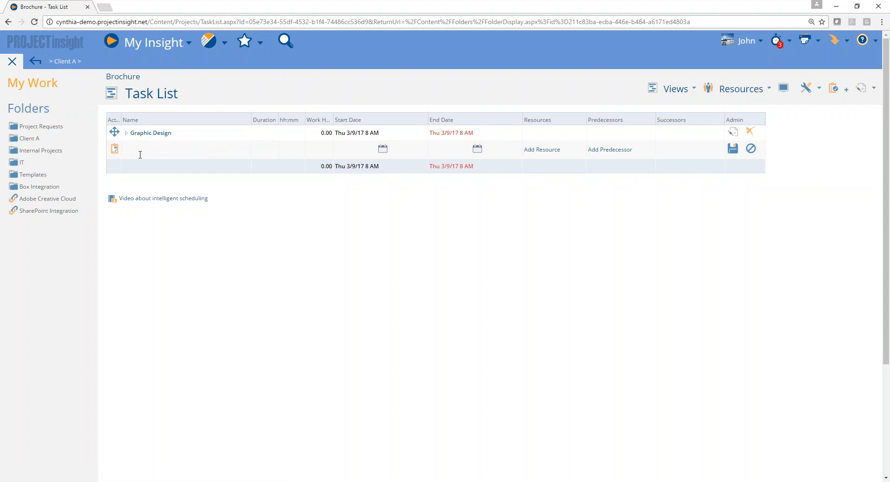
text(c)
text(Copy)
text( Pr)
text(oduced)
click(114, 148)
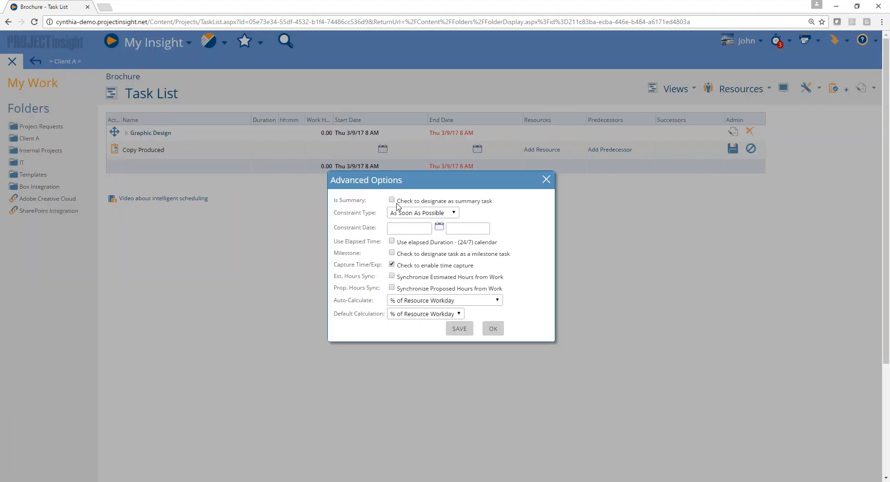
click(456, 238)
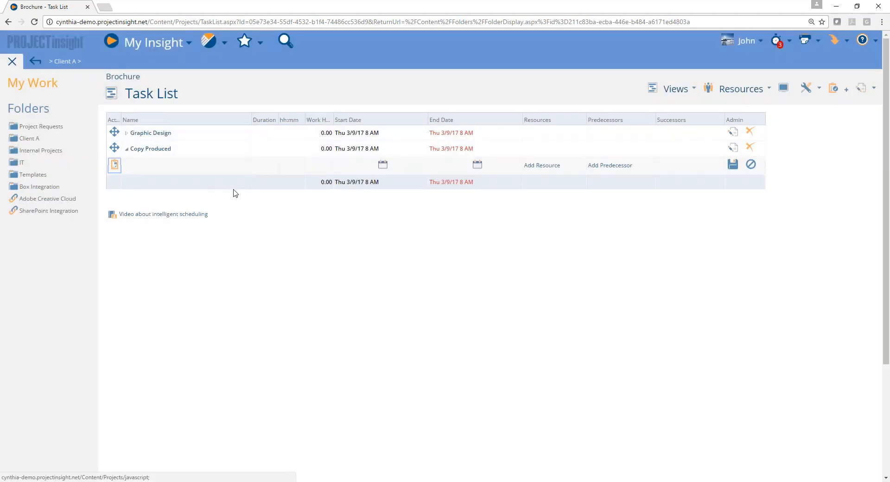
- Collapse Copy Produced and add a top-level summary task named Version 1 below it
click(127, 149)
click(141, 165)
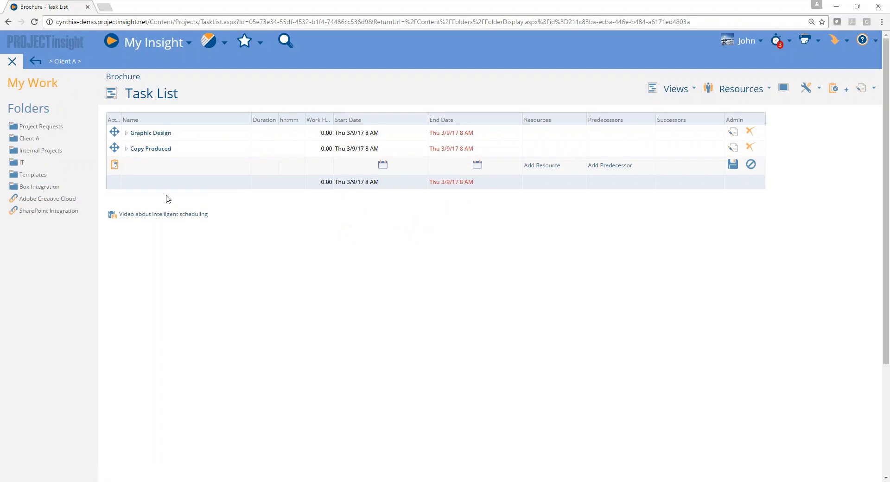
text(Version 1)
click(115, 166)
click(392, 200)
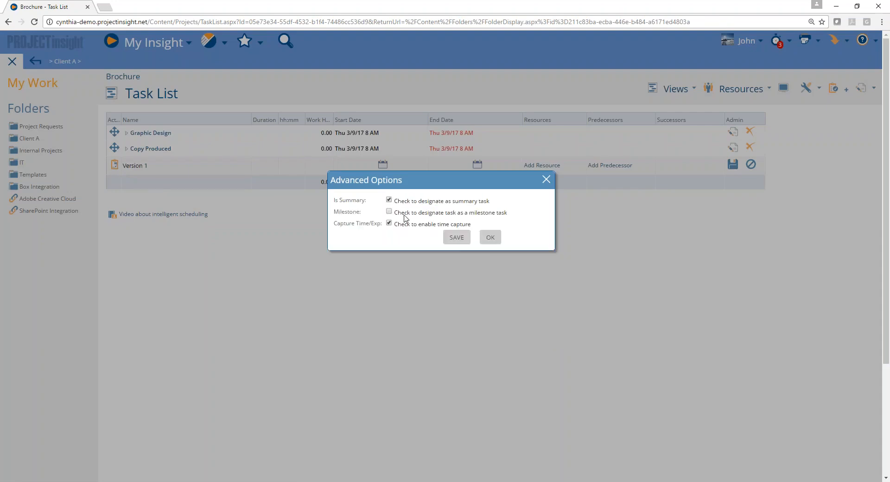
click(456, 237)
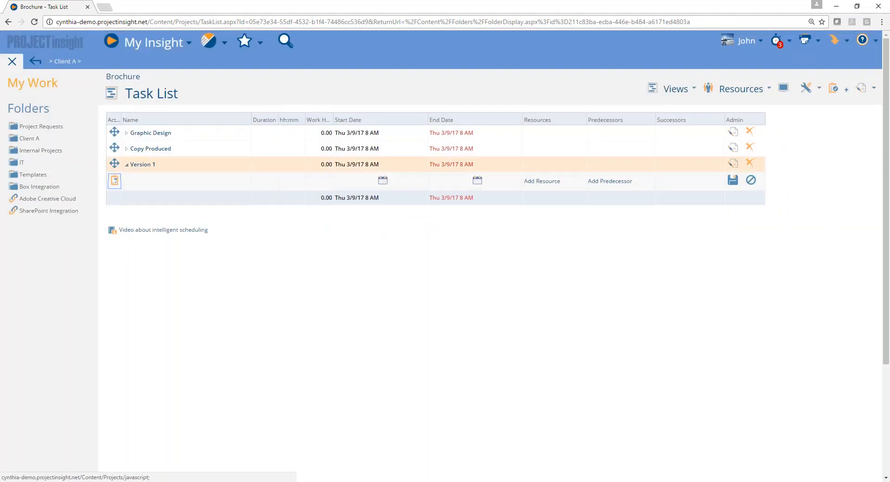
- Add and save a top-level summary task named Version 2 below Version 1
click(139, 181)
text(Version 2)
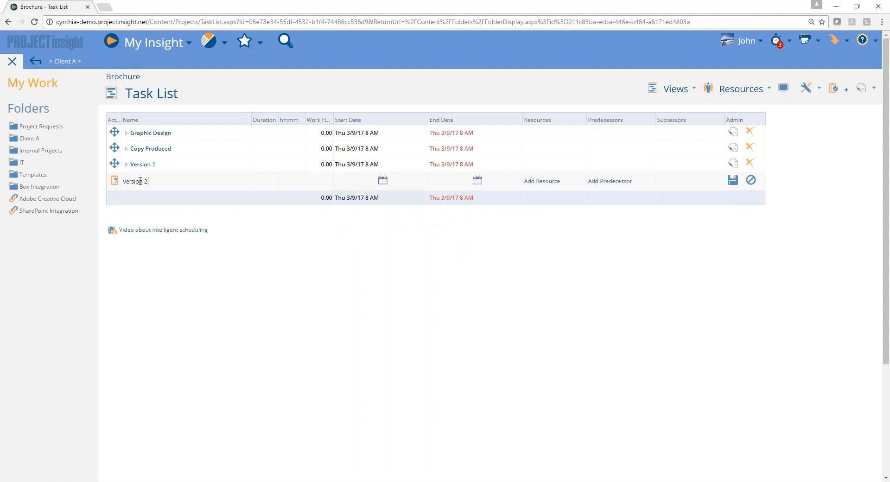
click(114, 180)
click(391, 200)
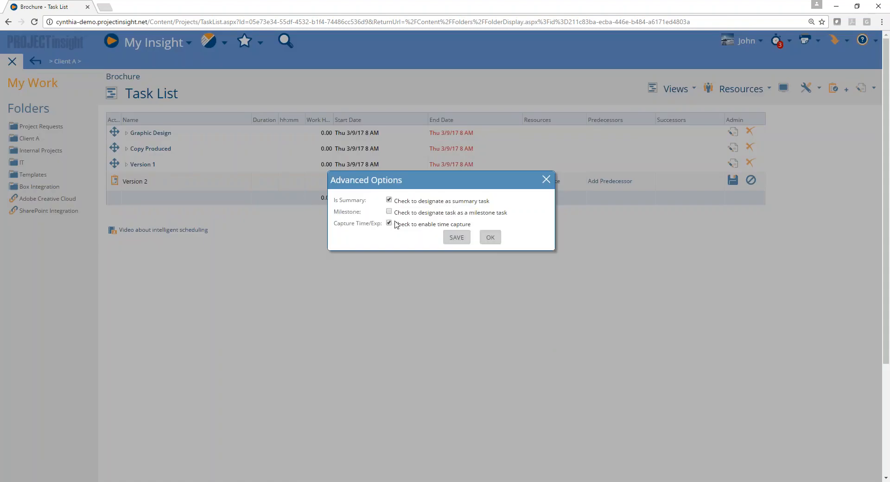
click(455, 236)
- Add and save a top-level summary task named Client Approval below Version 2
click(144, 196)
text(Cliet)
key(BackSpace)
text(nt )
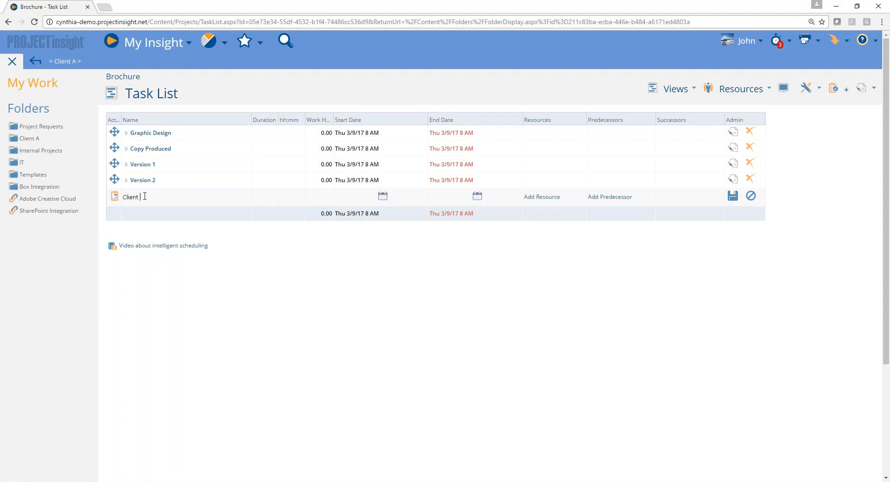
text(Approval)
click(115, 196)
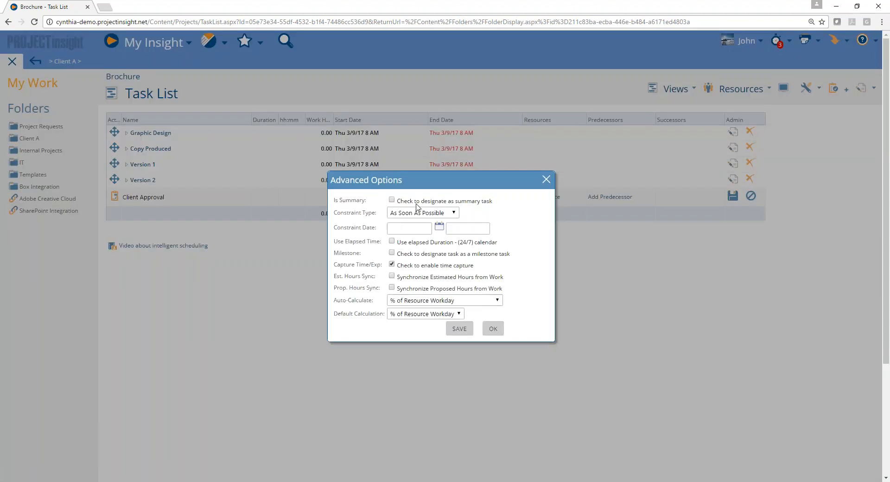
click(391, 201)
click(454, 237)
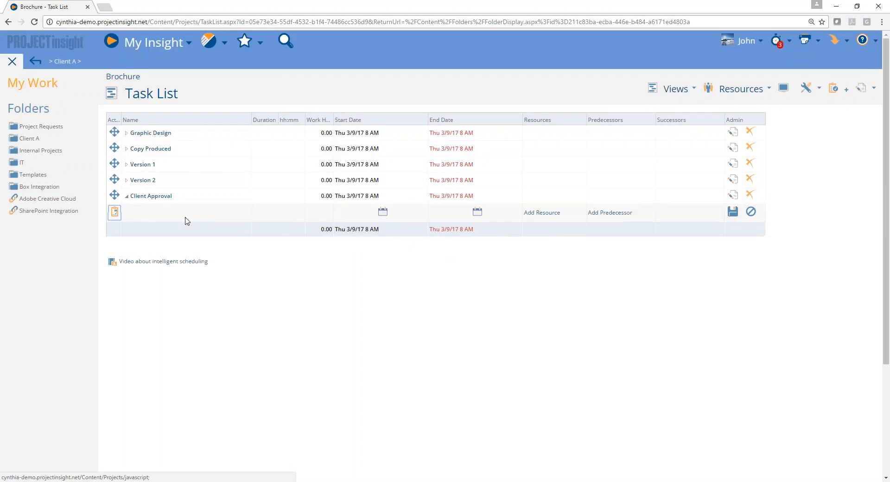
- Add a top-level summary task named Closing Meeting below Client Approval, save it and collapse it
click(135, 211)
text(Closing Meeting)
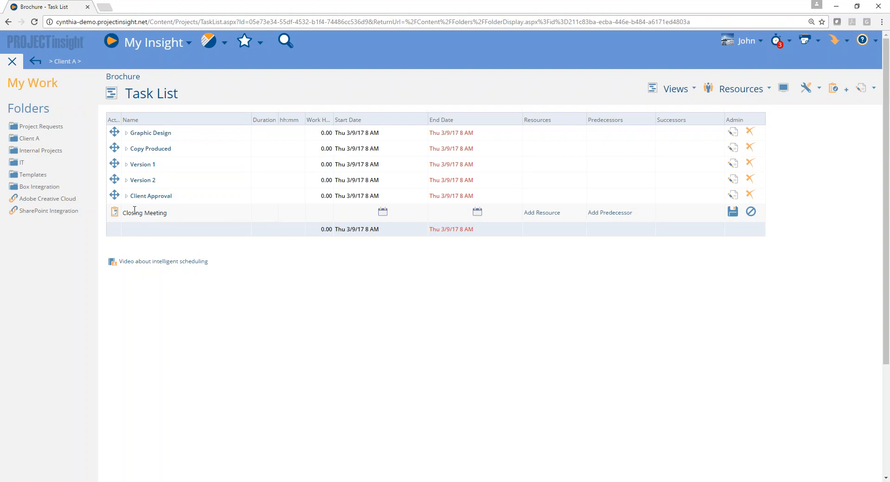
click(114, 212)
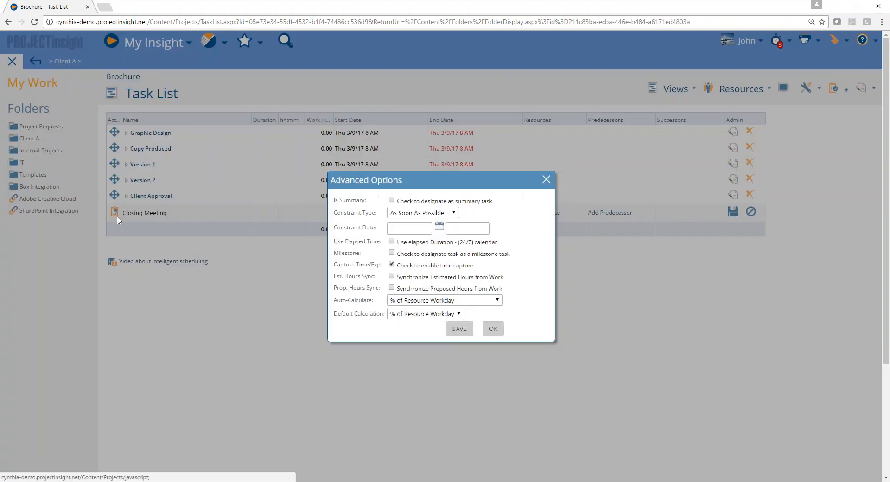
click(392, 200)
click(457, 236)
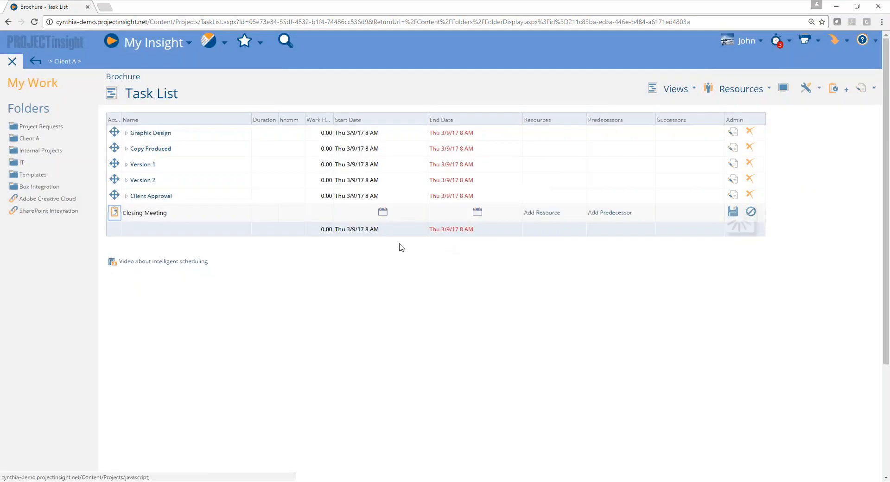
click(126, 212)
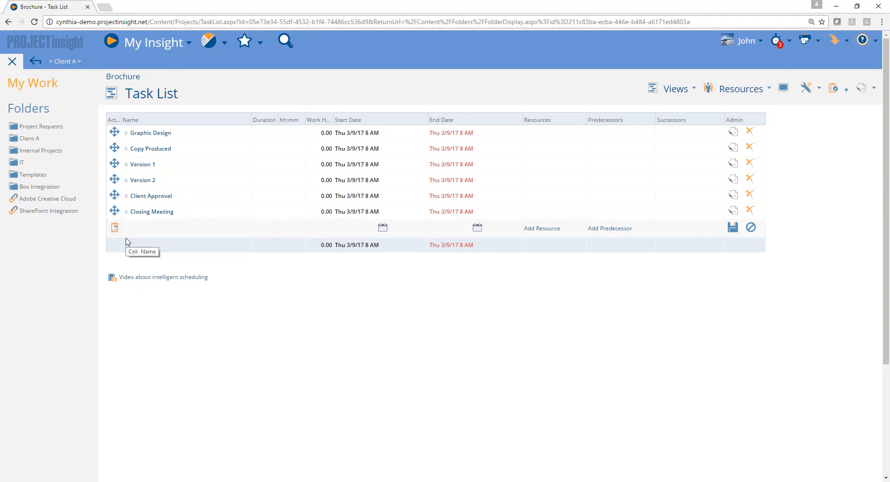
- Insert a blank task row directly below the Graphic Design summary task
right_click(198, 138)
mouse_move(222, 152)
click(221, 151)
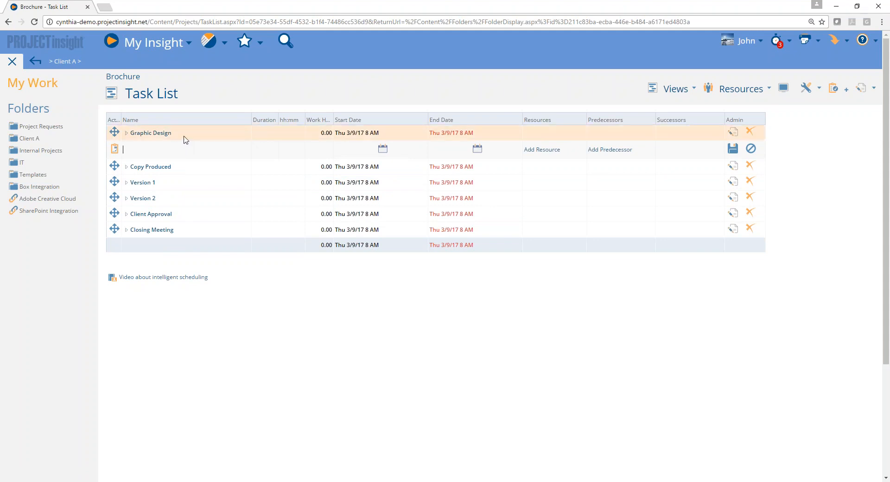
- Insert a blank task row directly below the Copy Produced summary task and place the cursor in its name
right_click(184, 169)
mouse_move(207, 185)
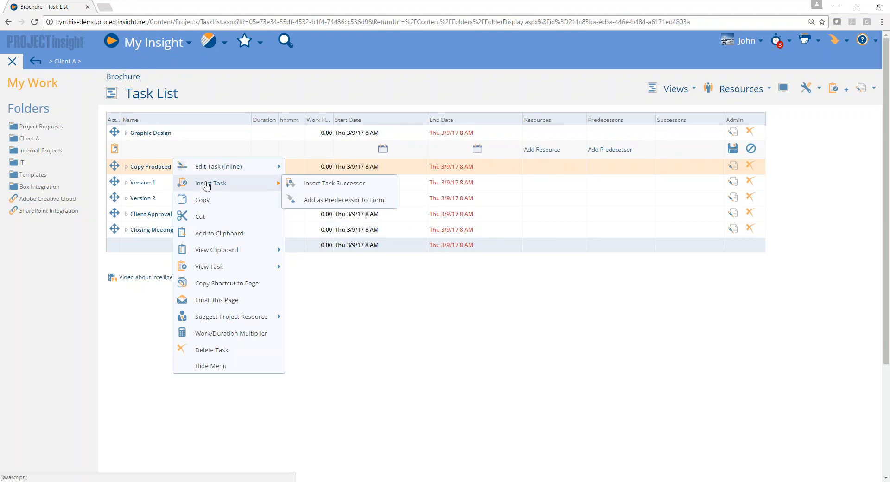
click(206, 185)
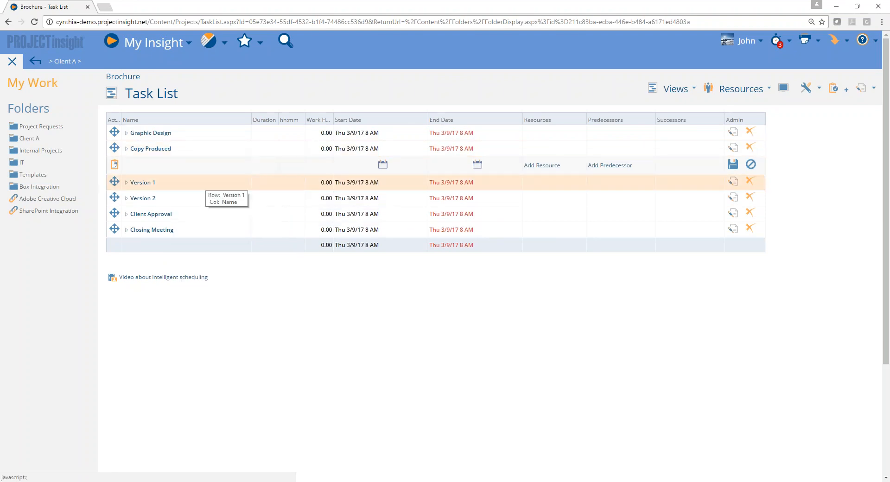
right_click(196, 151)
mouse_move(225, 169)
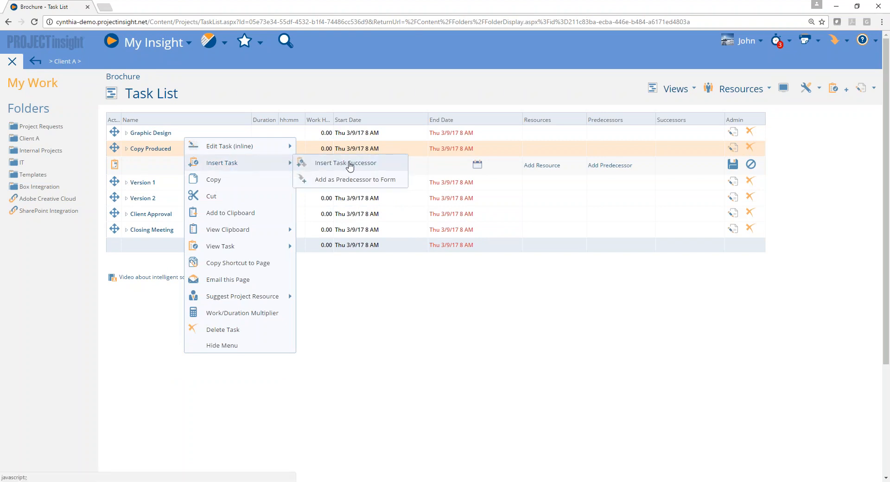
click(152, 164)
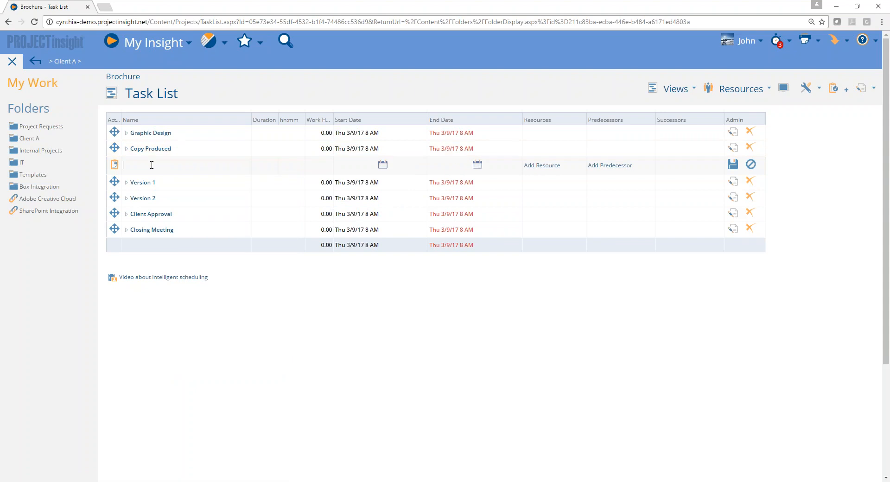
- Add the subtask 1st draft copy under Copy Produced with a 5-day duration and 8 work hours
click(126, 149)
text(1st draf)
text(t copy)
text(yu)
text(d)
key(Tab)
text(8)
key(Return)
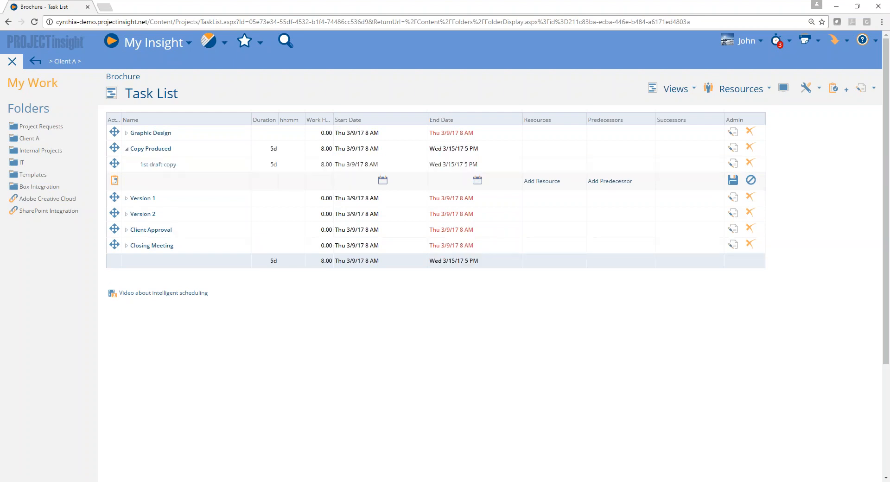
- Insert a successor task to 1st draft copy named Manager review with a 2-day duration and 1 work hour
right_click(195, 169)
mouse_move(225, 180)
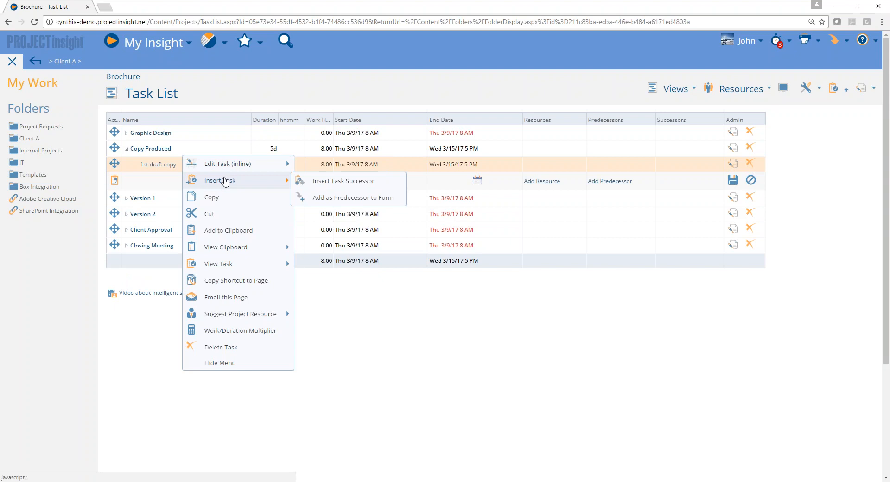
click(342, 183)
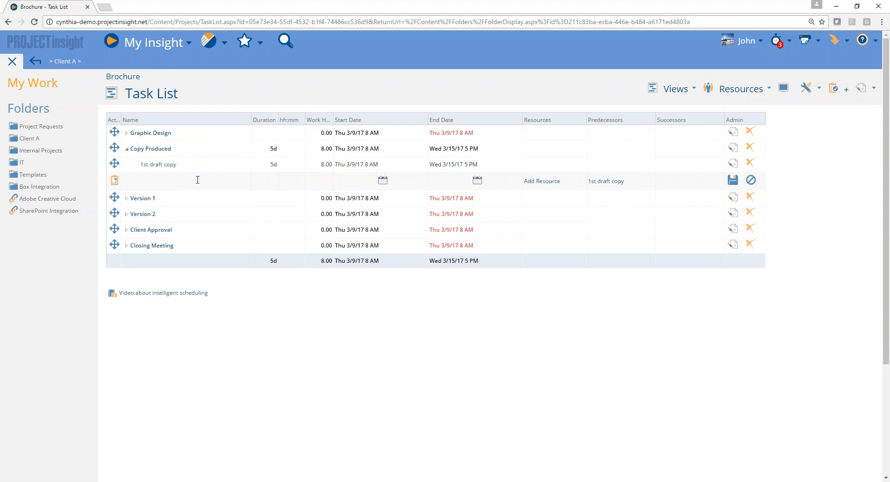
text(Managert)
key(BackSpace)
text(revie)
key(Tab)
key(Tab)
text(1)
key(Return)
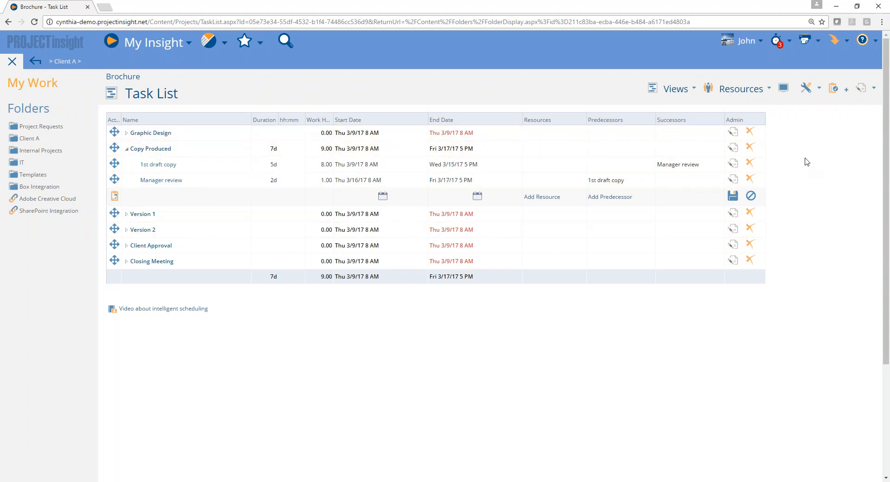
- Add the Description column between Name and Duration in the task list's displayed columns
click(783, 88)
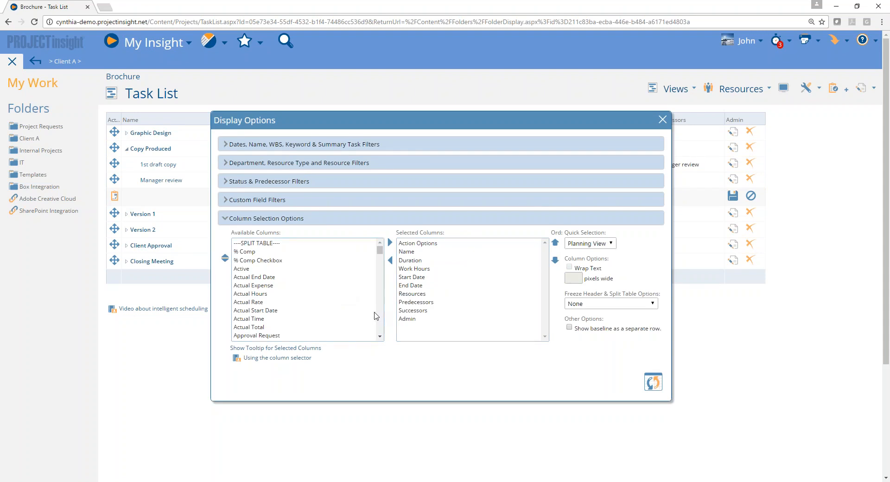
click(270, 285)
key(d)
key(d)
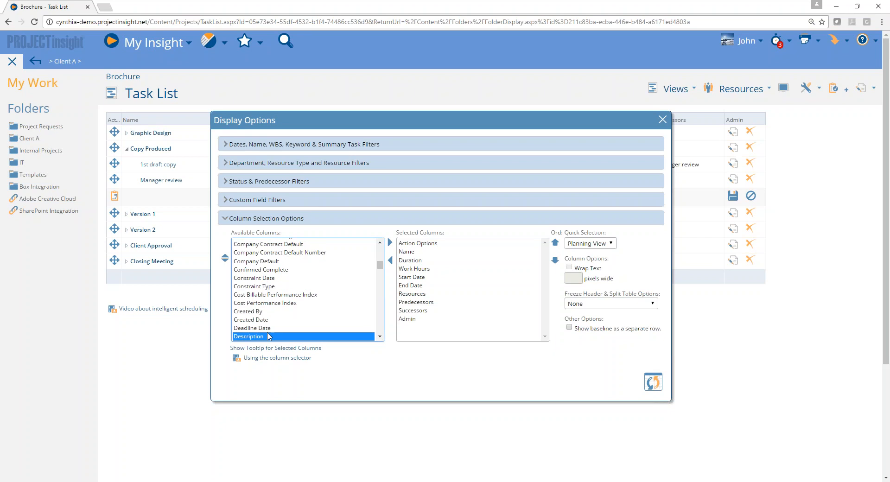
click(405, 271)
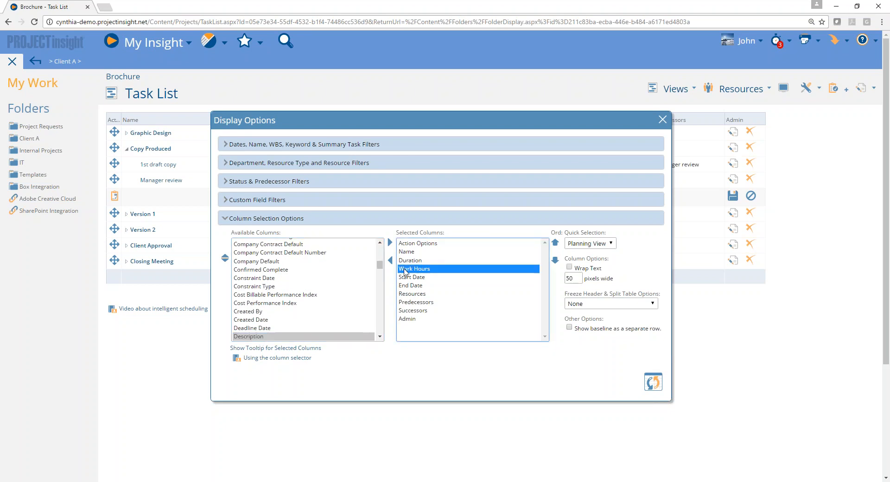
click(407, 262)
double_click(259, 337)
click(664, 388)
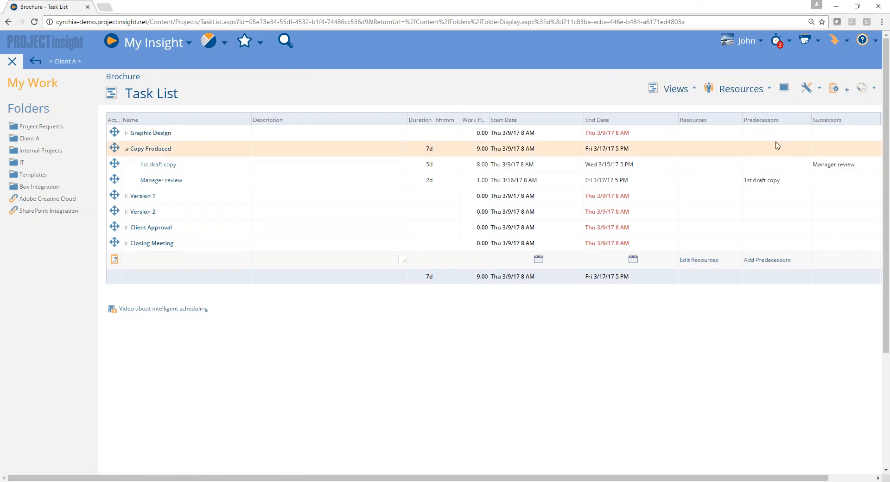
- Apply the saved Predecessor by # column selection to the task list
click(784, 87)
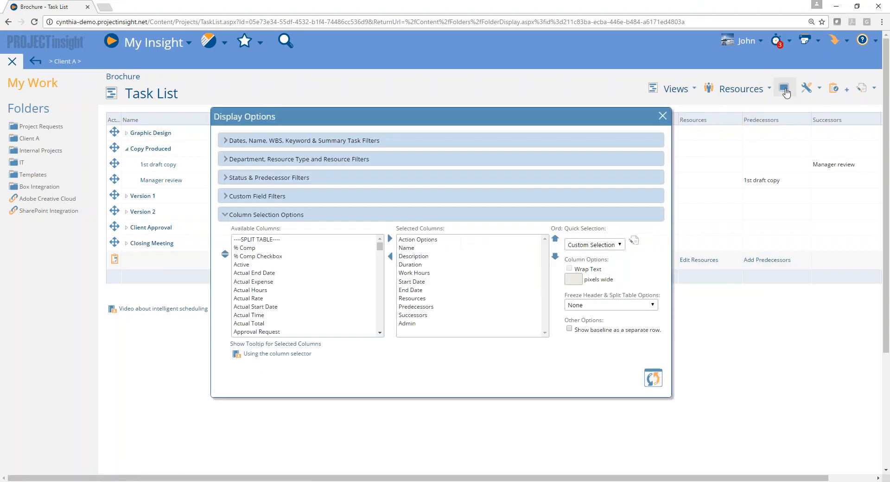
click(601, 245)
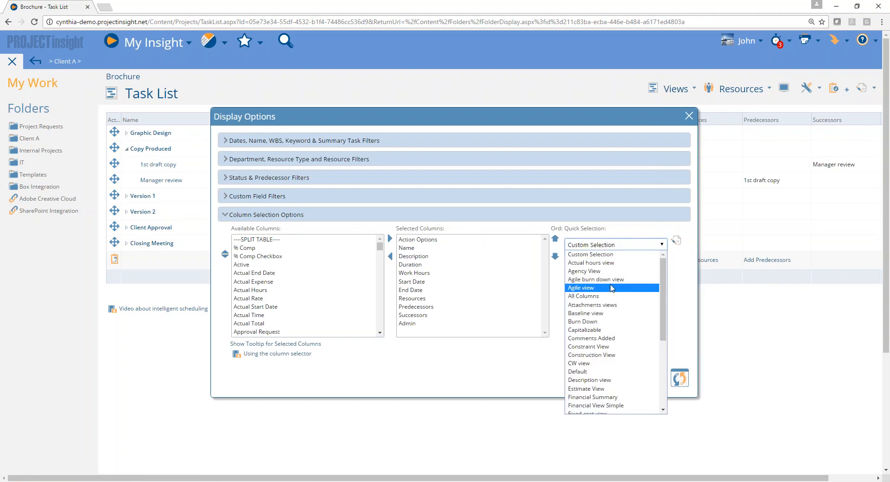
scroll(611, 289, down, 5)
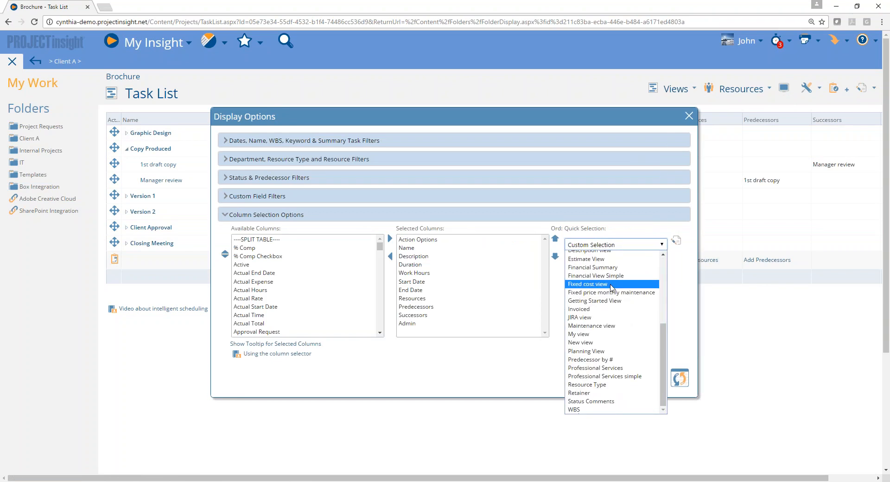
click(605, 360)
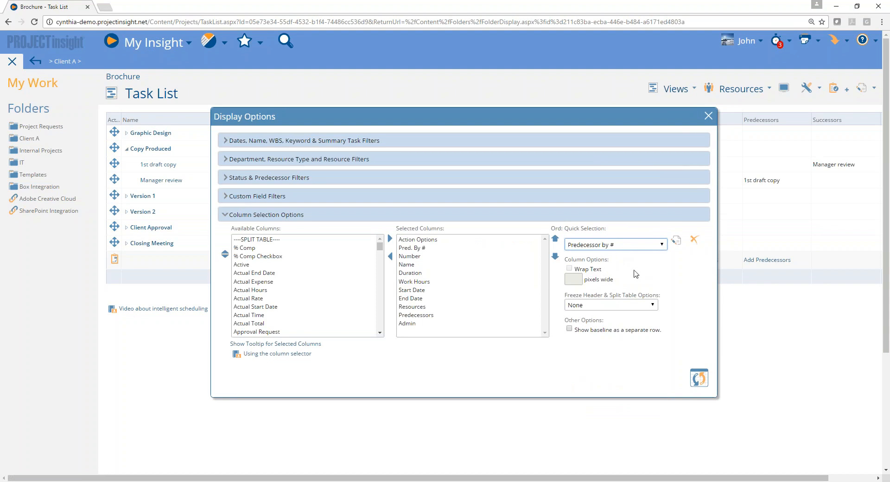
click(699, 377)
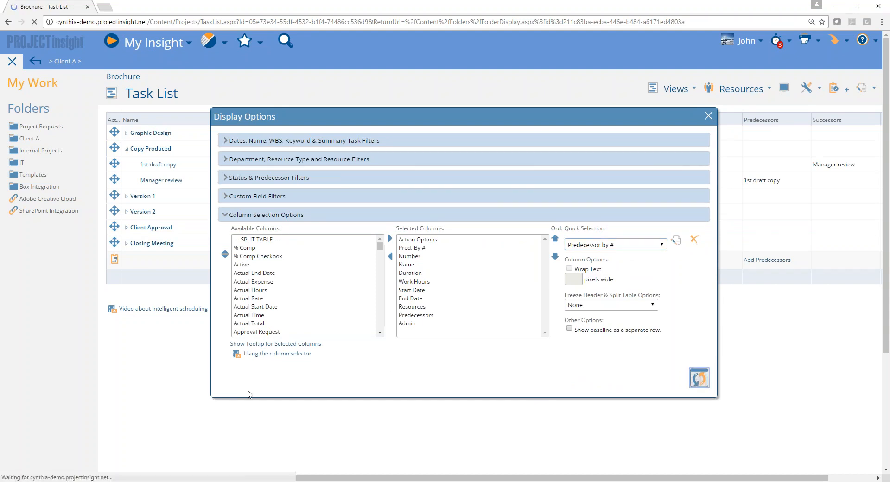
- Hide the folder sidebar and widen the Action Options column
click(13, 61)
drag(17, 118, 51, 116)
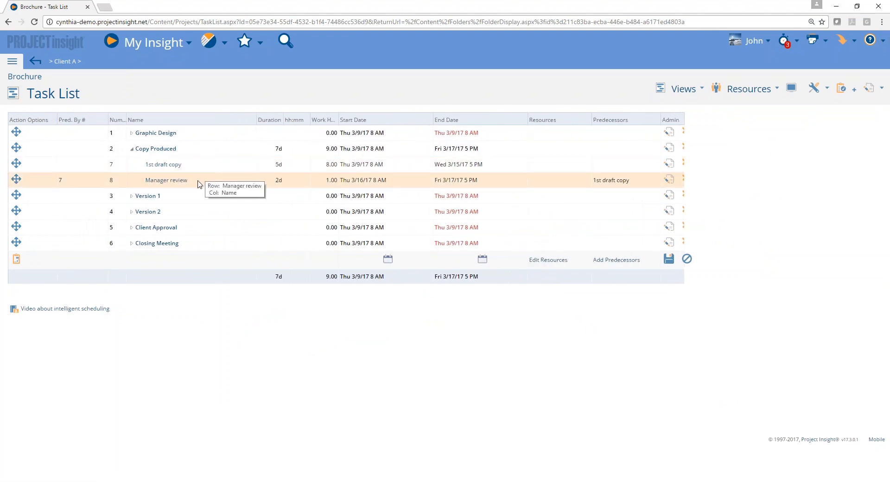
- Insert a task named Create ideas directly below Graphic Design with a 1-day duration
right_click(193, 132)
click(200, 146)
click(174, 150)
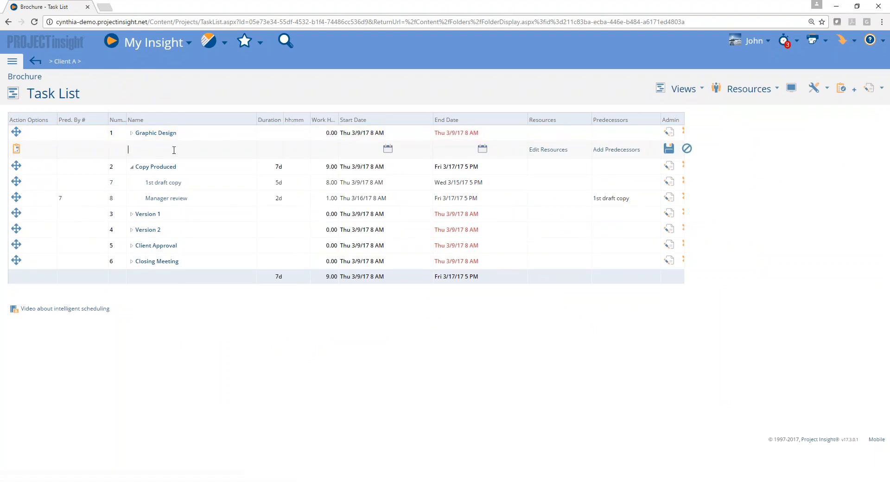
text(Create ideas)
key(Return)
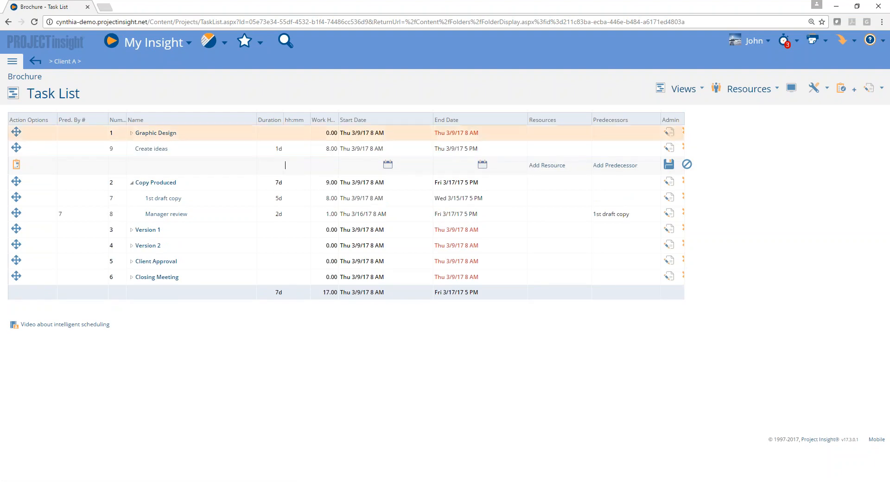
- Widen the Number column and set task number 9, Create ideas, as the predecessor of 1st draft copy
drag(127, 120, 151, 119)
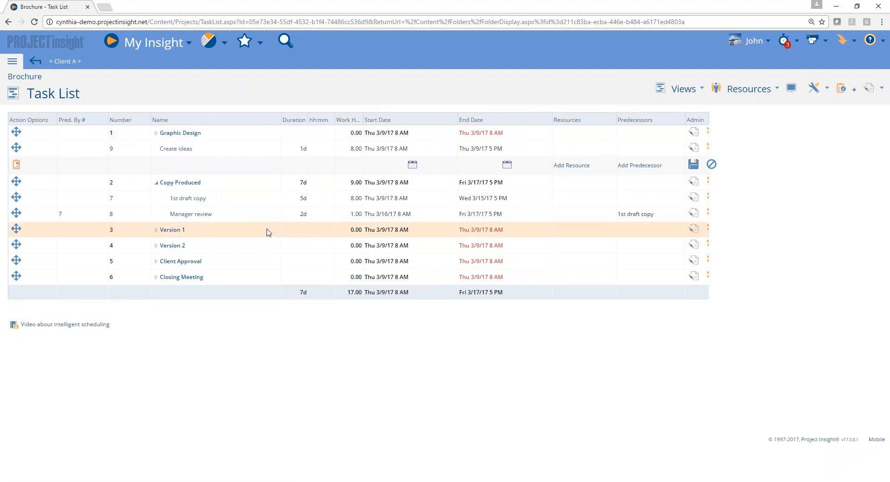
click(220, 201)
click(73, 183)
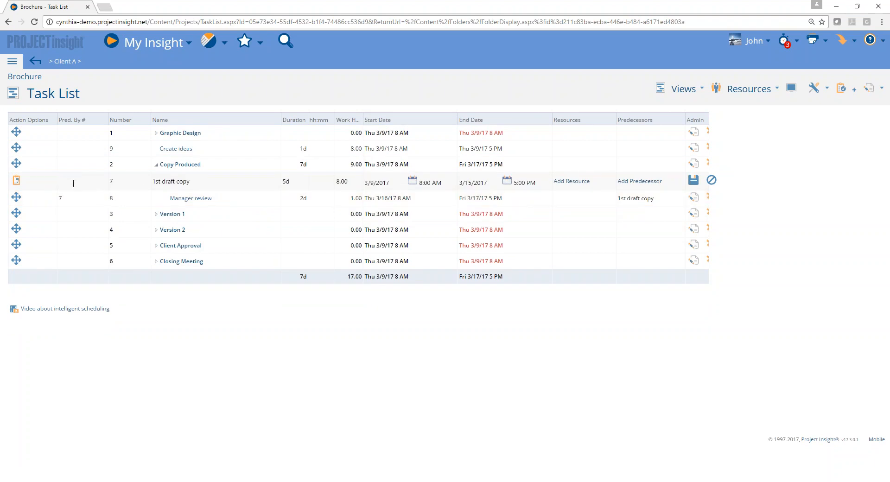
key(Return)
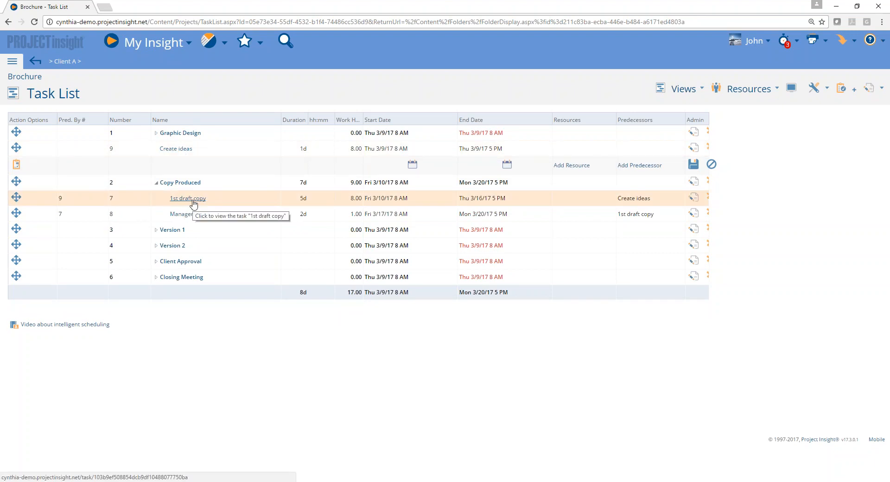
- Examine the dependencies of the Copy Produced subtasks in the Gantt chart and return to the task list
click(681, 88)
click(682, 126)
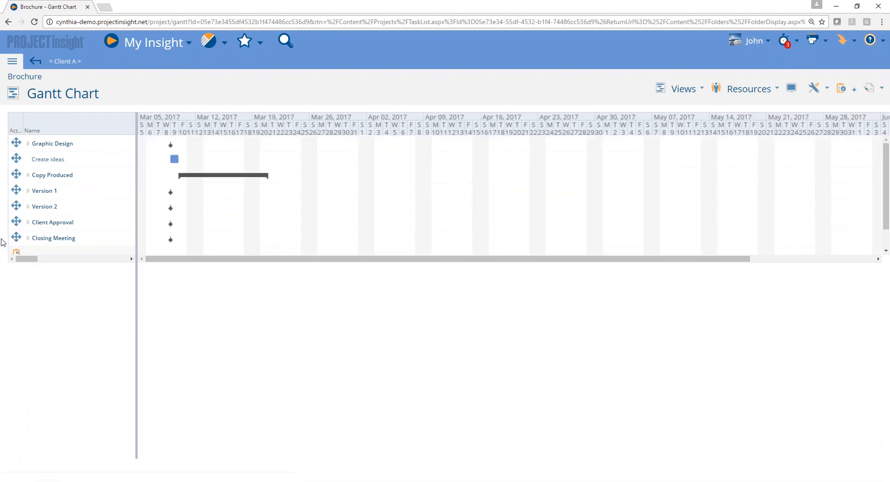
click(28, 175)
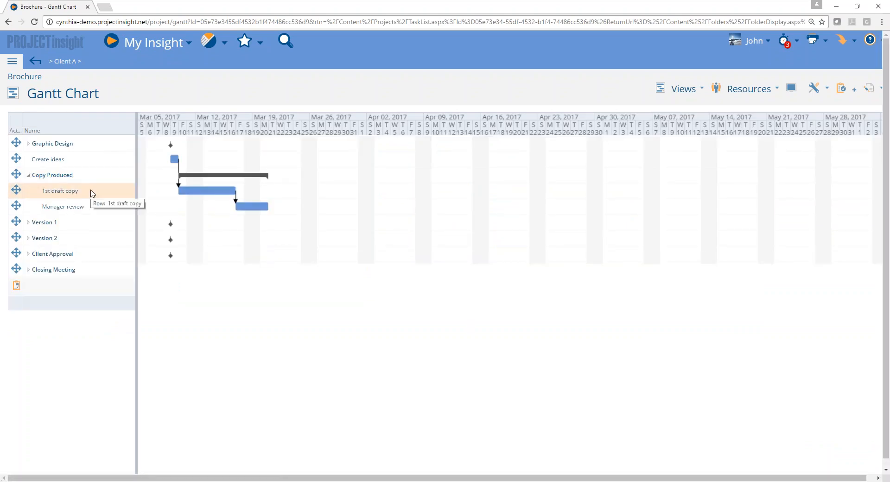
click(683, 89)
click(687, 105)
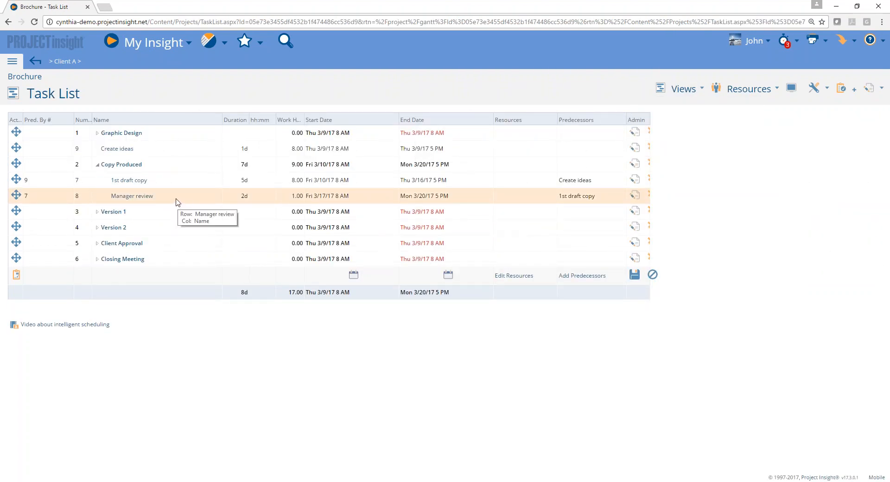
- Insert the subtask Client review under Version 1 with a 5-day duration and 2 work hours
click(97, 211)
right_click(156, 212)
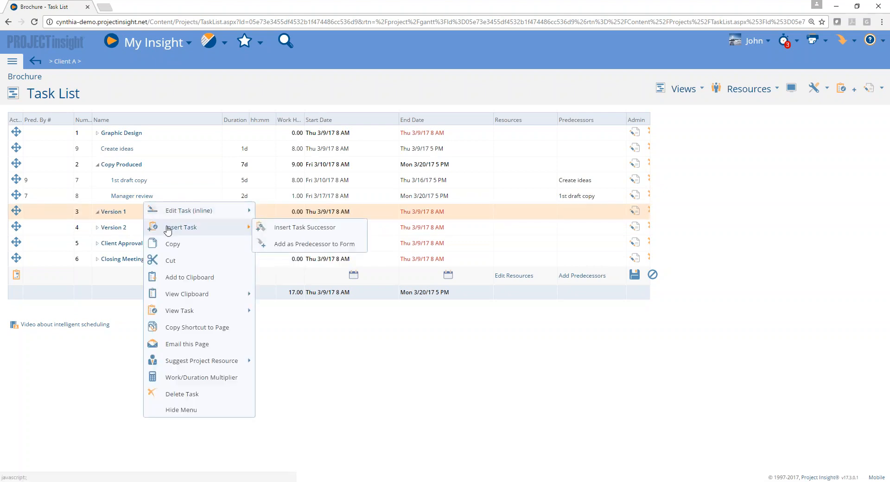
click(168, 228)
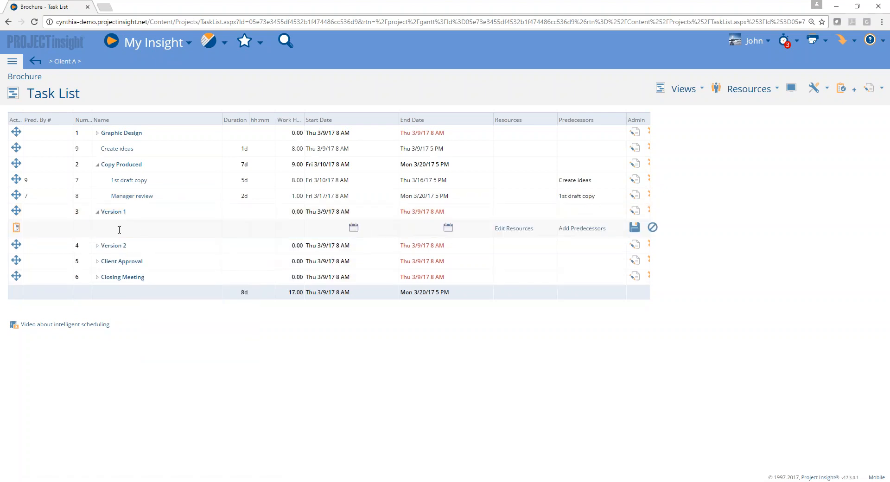
text(Clei)
key(BackSpace)
key(BackSpace)
text(ient review)
key(Tab)
text(5d)
key(Tab)
text(12)
click(635, 227)
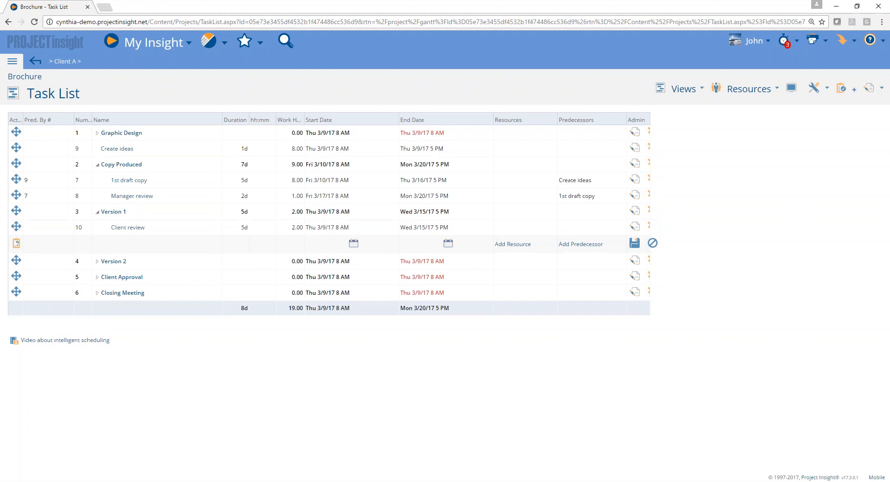
- Link Client review to 1st draft copy with the start-to-start predecessor 7ss
click(163, 232)
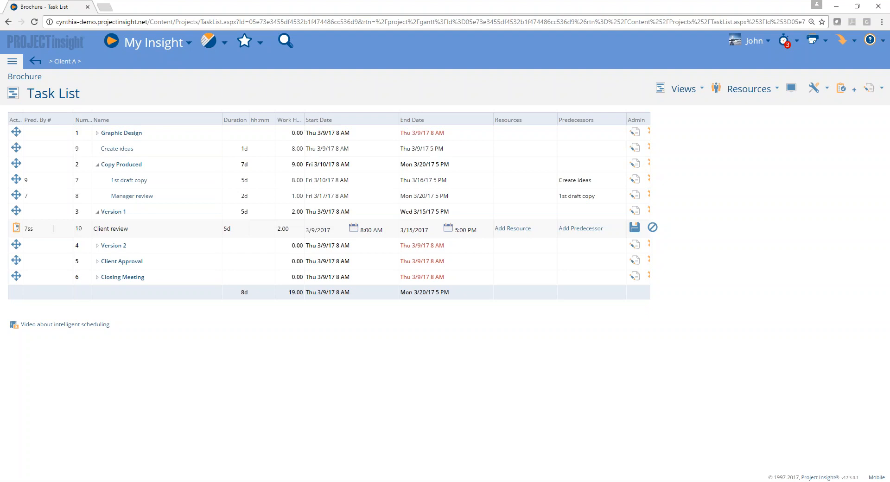
key(Return)
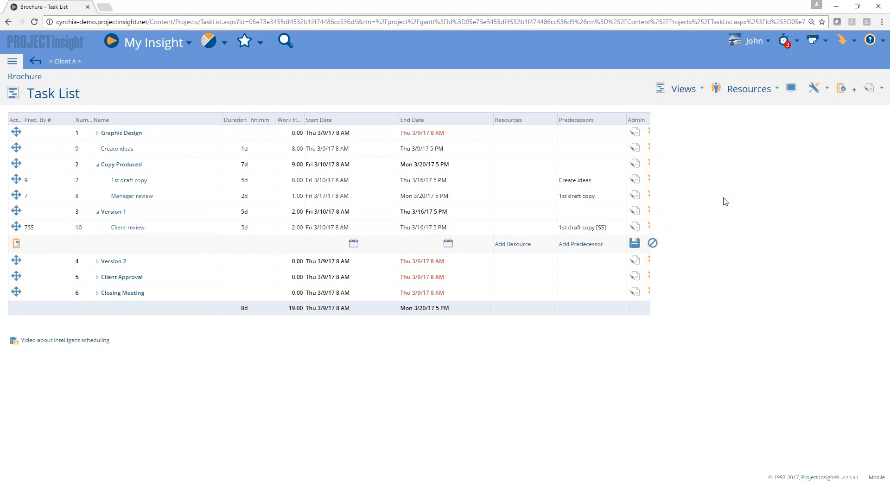
- Examine the Version 1 start-to-start link in the expanded Gantt chart and return to the task list
click(684, 88)
click(689, 121)
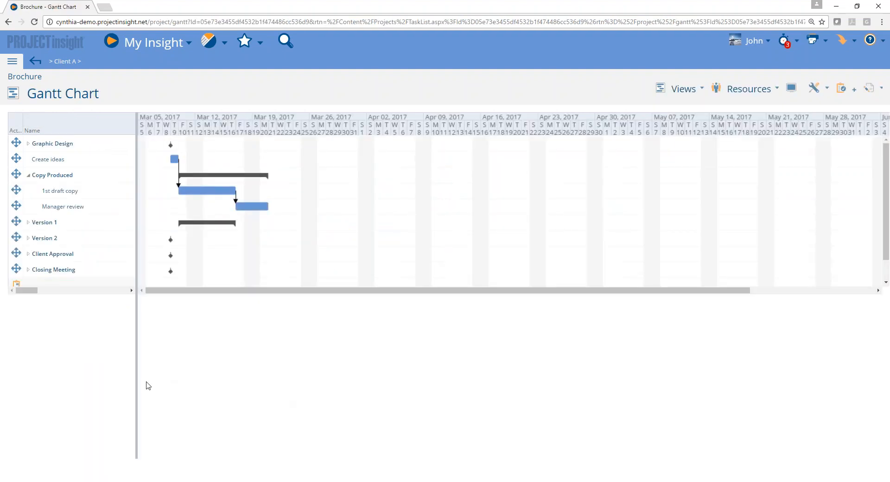
click(28, 222)
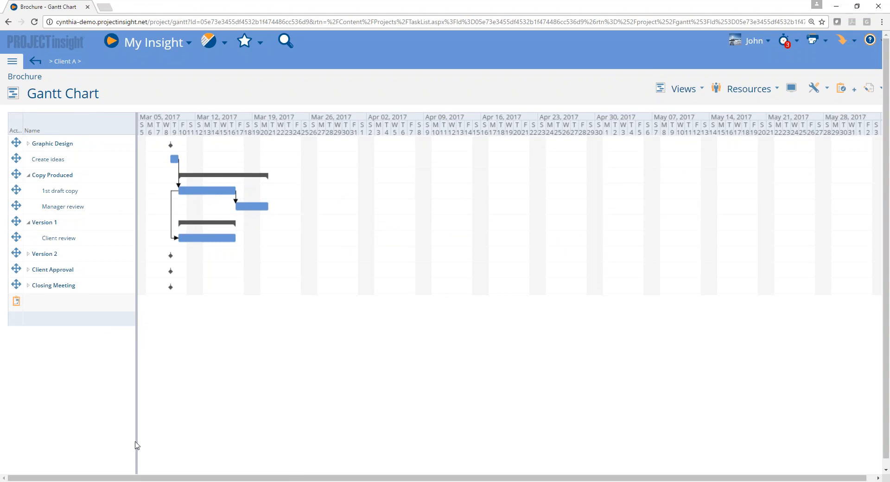
click(684, 89)
click(676, 105)
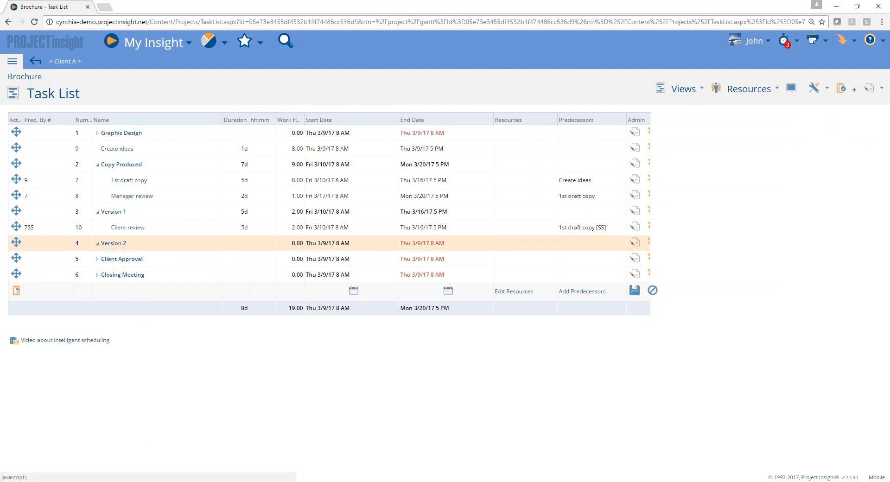
- Insert the subtask Task 1 under Version 2 with a 1-day duration and save an unnamed task below it
click(113, 242)
mouse_move(168, 265)
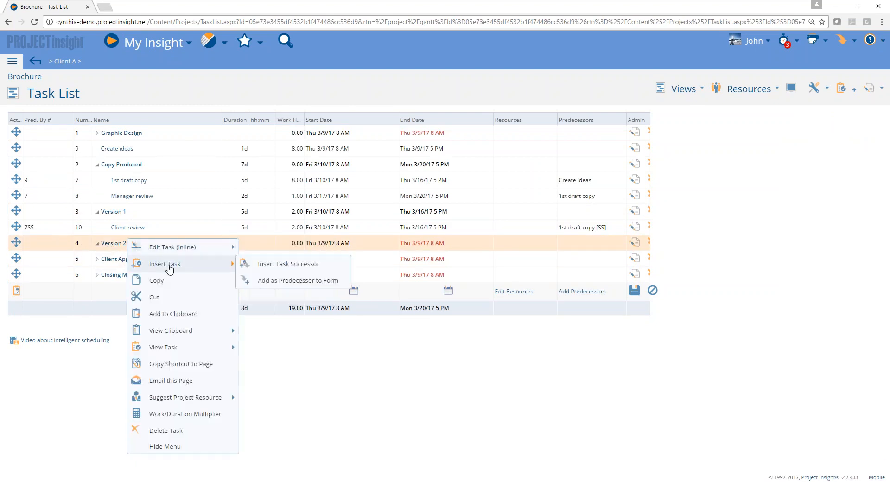
click(134, 263)
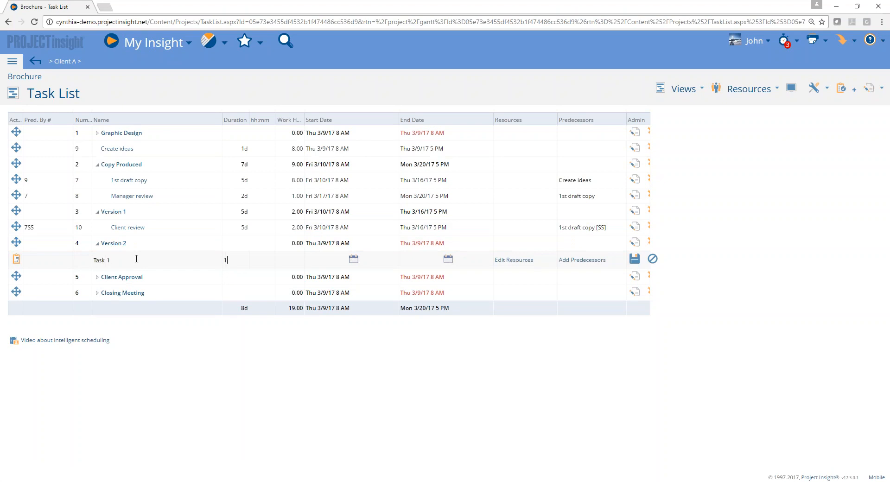
key(Tab)
key(Return)
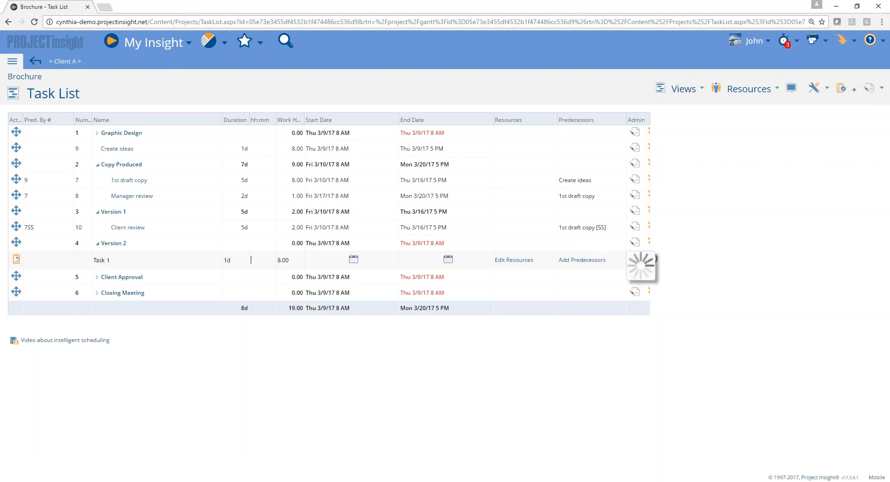
key(Return)
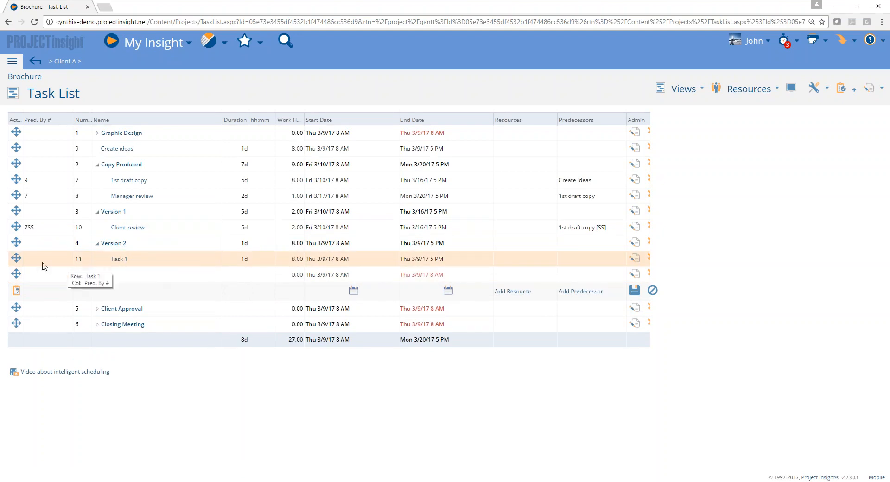
- Move Task 1 and Create ideas under the Graphic Design summary task as subtasks
drag(16, 258, 81, 134)
click(438, 277)
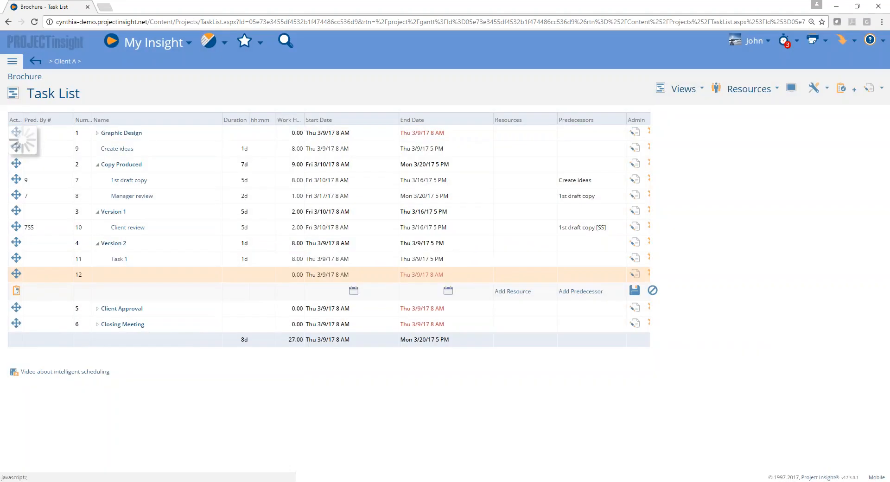
click(97, 134)
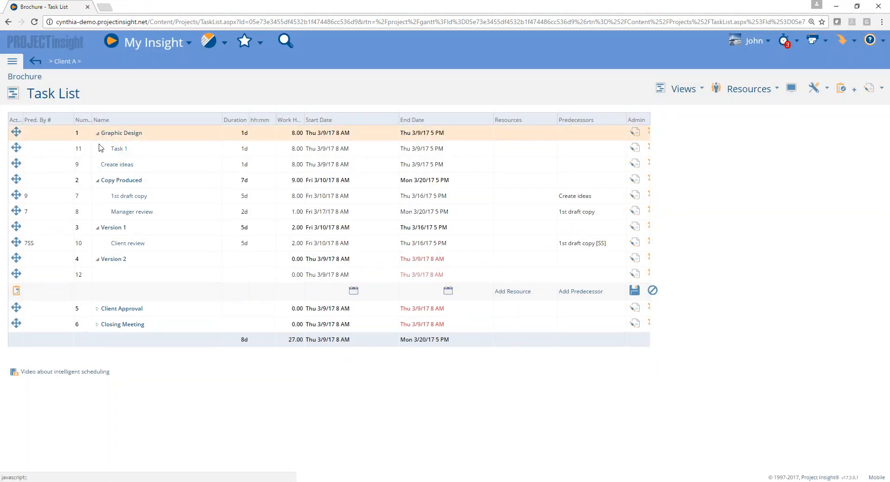
drag(86, 154, 74, 155)
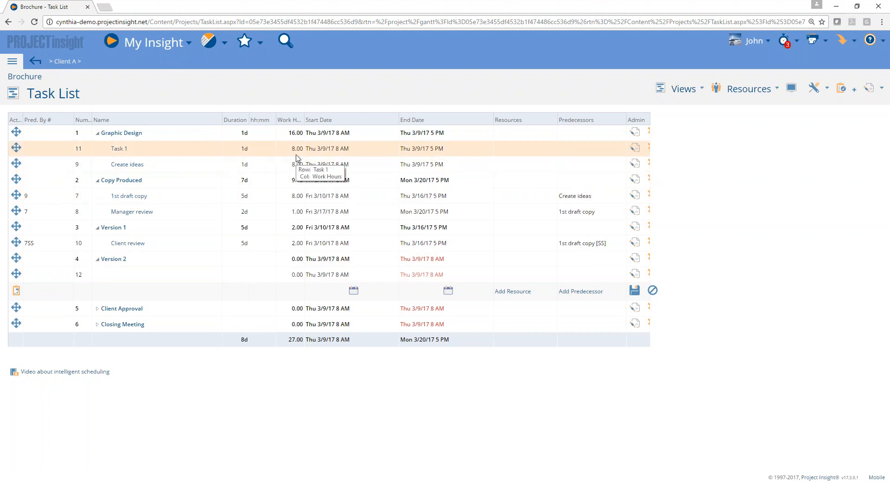
- Widen the Work Hours column to fit its full heading
drag(295, 117, 316, 112)
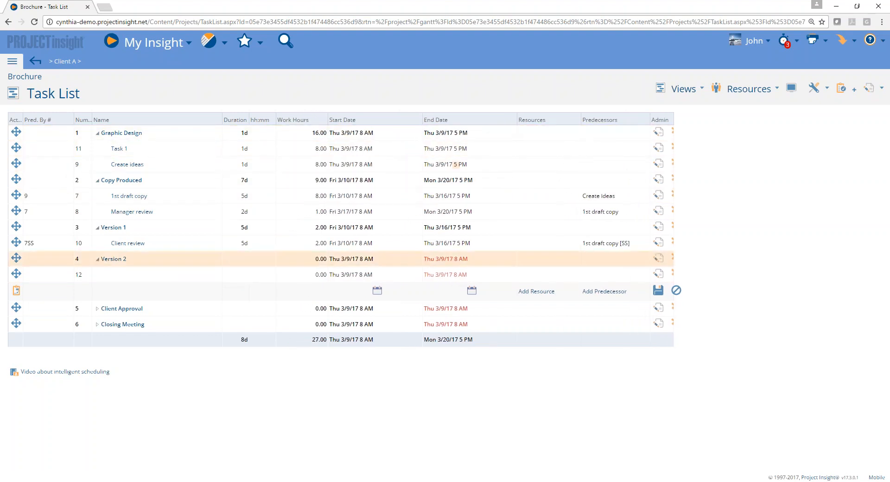
mouse_move(193, 481)
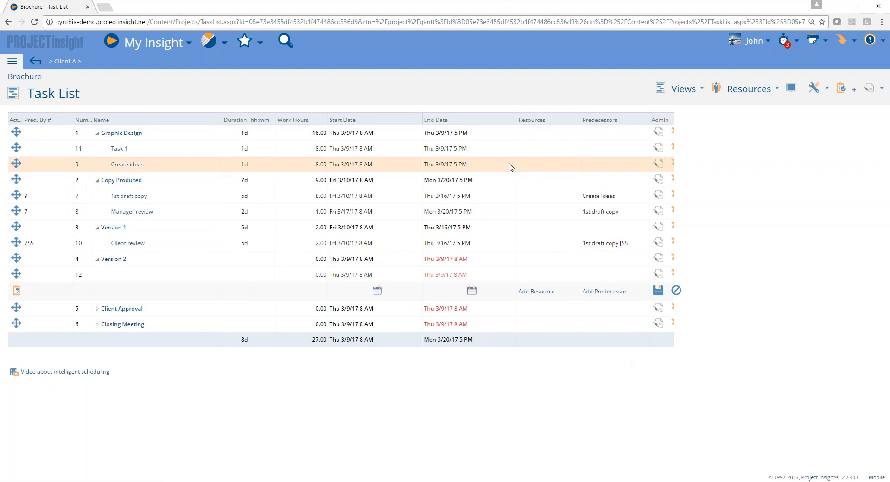
- Set the Brochure project's scheduled start date to 4/3/2017, save and display it, and widen the task list's Admin column
click(880, 88)
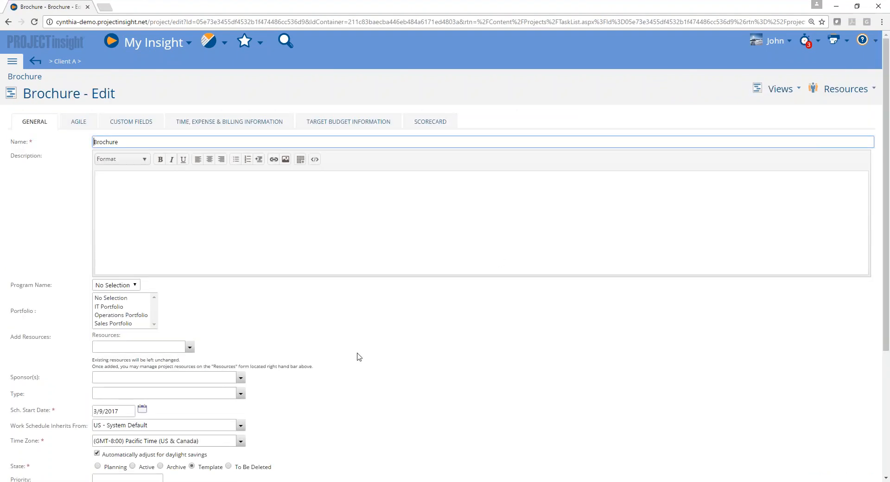
click(141, 410)
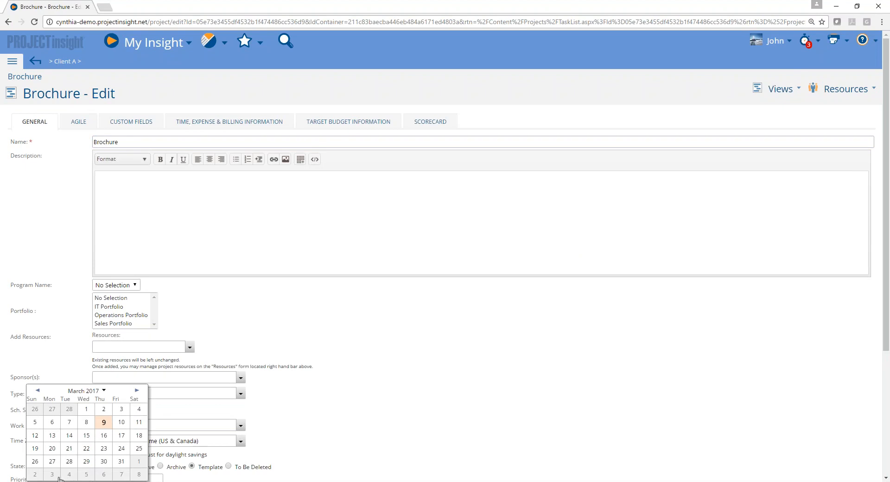
drag(53, 478, 56, 459)
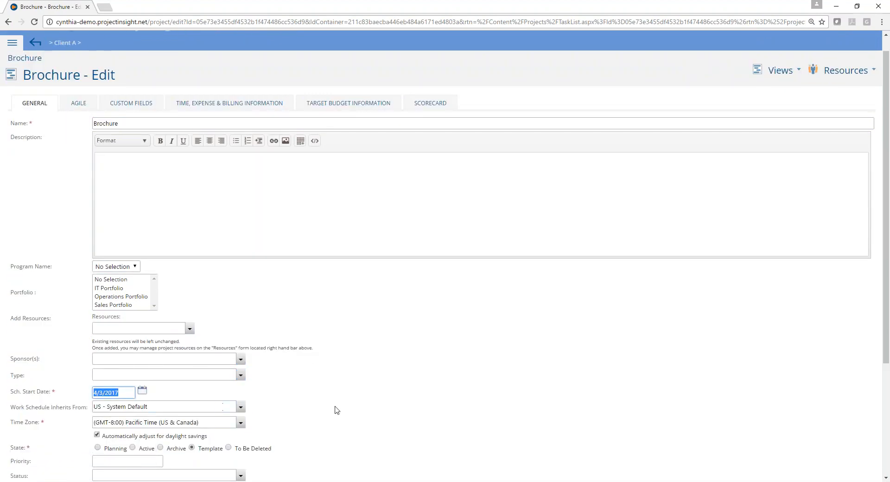
scroll(322, 385, down, 4)
mouse_move(23, 431)
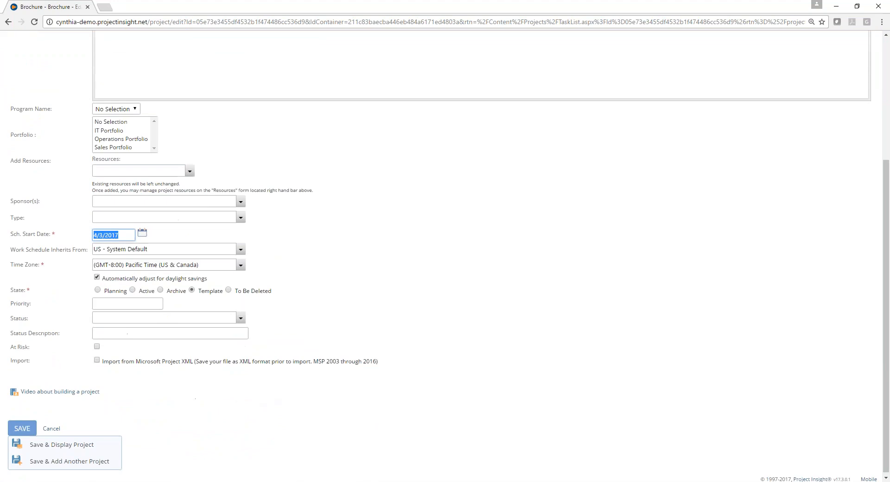
click(104, 444)
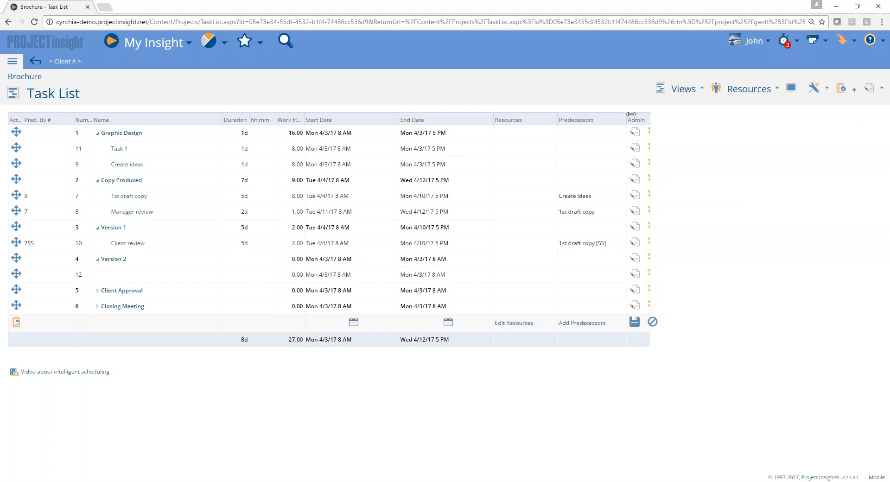
drag(632, 114, 650, 114)
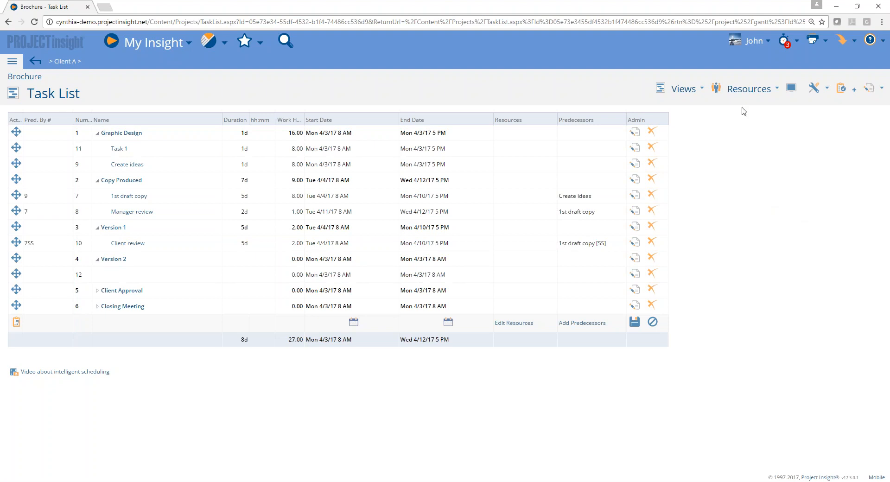
- Quick-add all resources from the company Our Company US to the project's resources
click(754, 89)
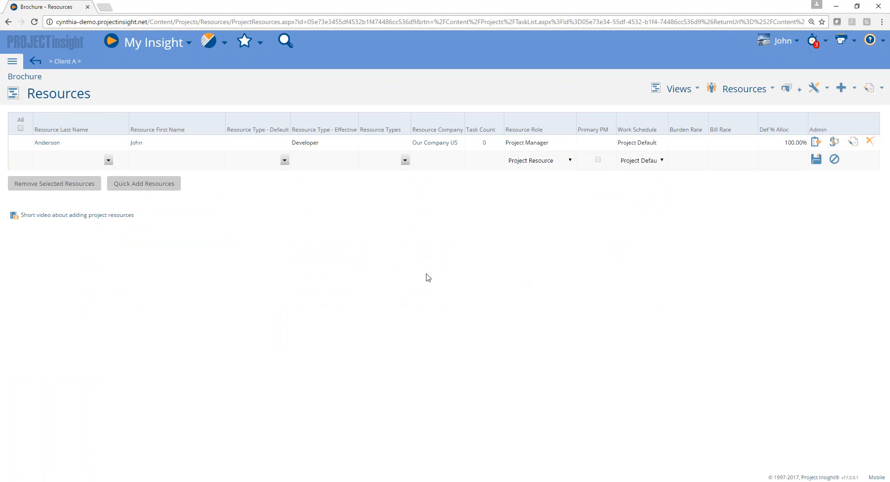
click(155, 187)
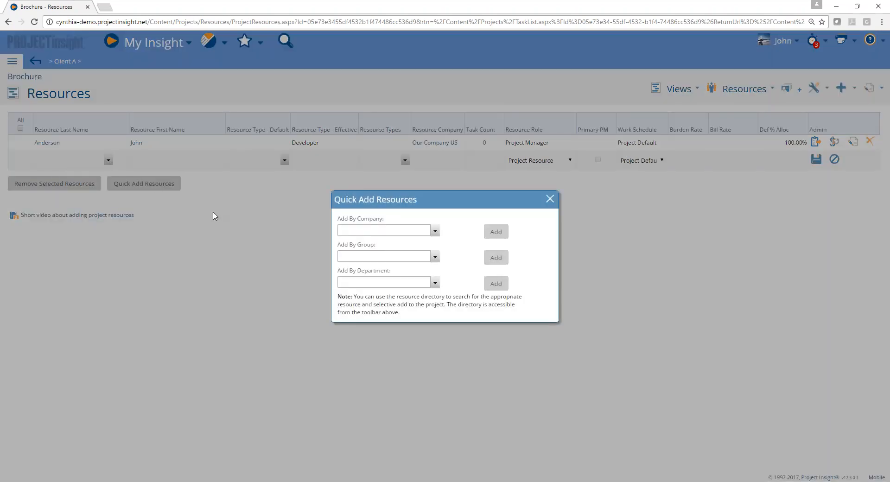
click(374, 229)
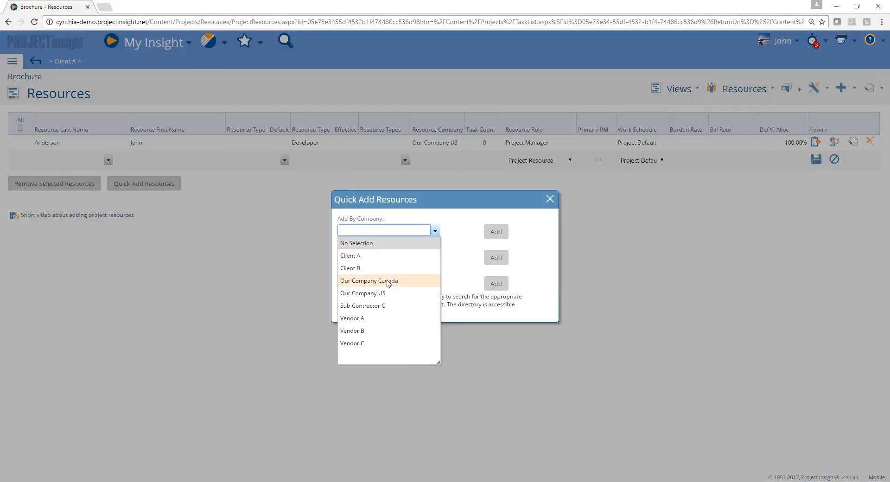
click(379, 293)
click(497, 233)
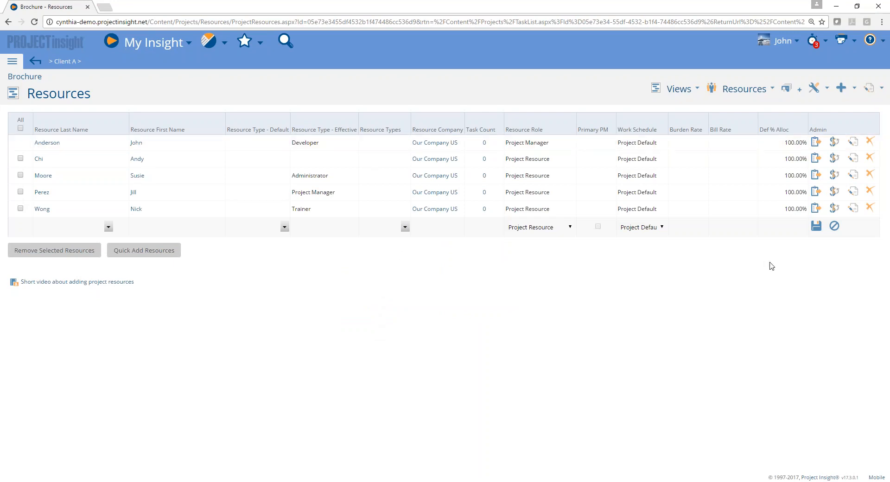
- Remove the Pred. By # and Number columns from the task list and add Resource Type before Predecessors
click(679, 89)
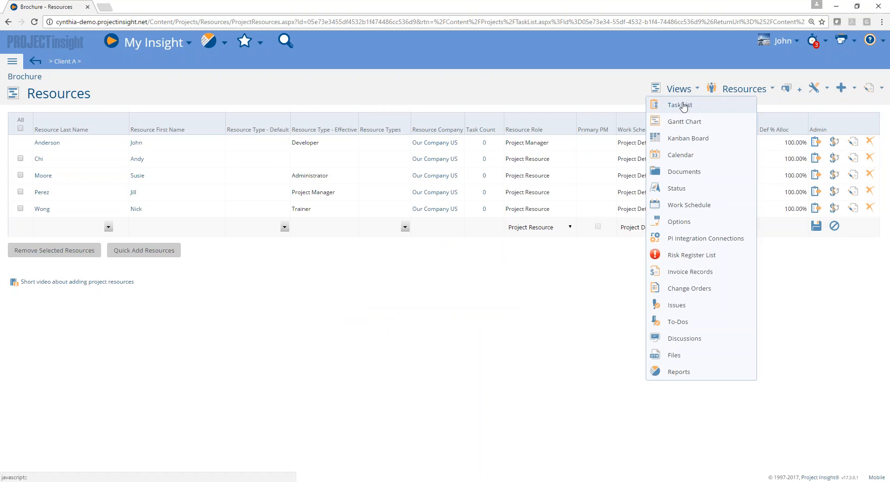
click(679, 113)
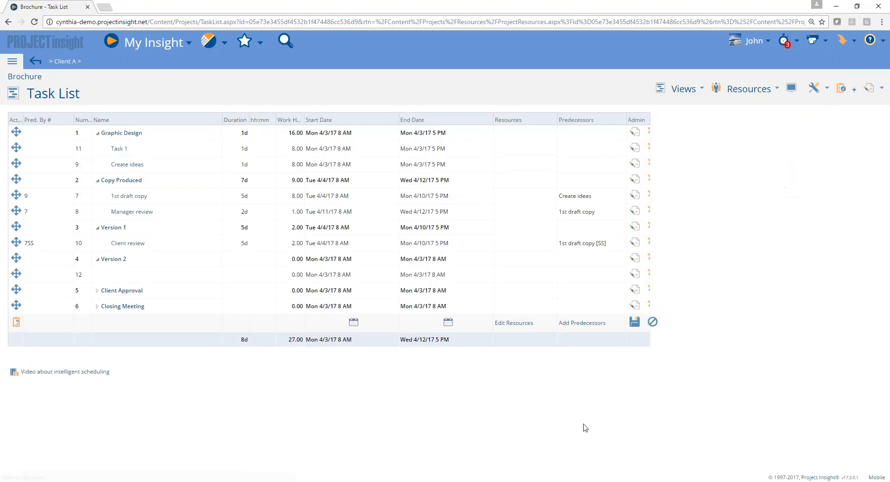
click(792, 88)
click(324, 280)
key(r)
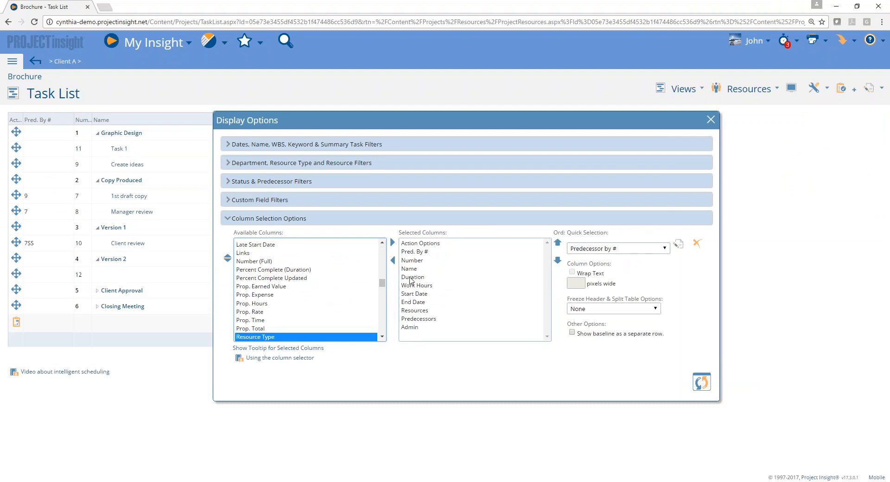
double_click(409, 253)
double_click(410, 252)
click(414, 302)
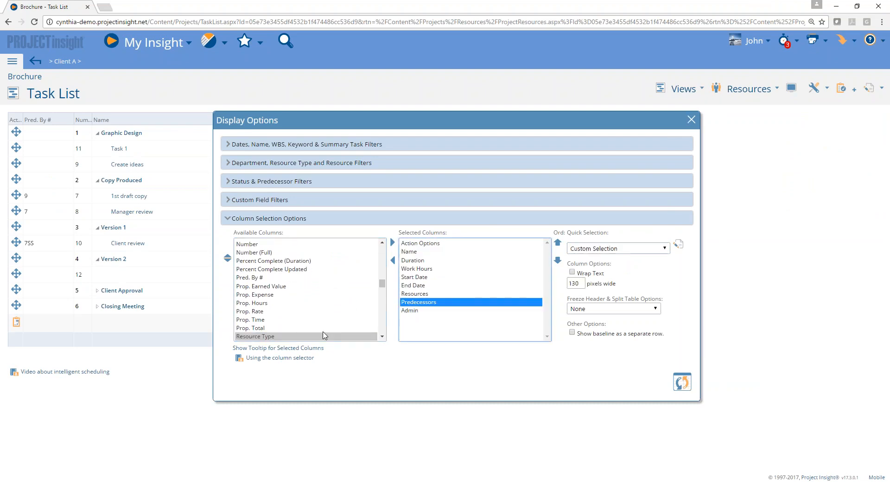
double_click(267, 337)
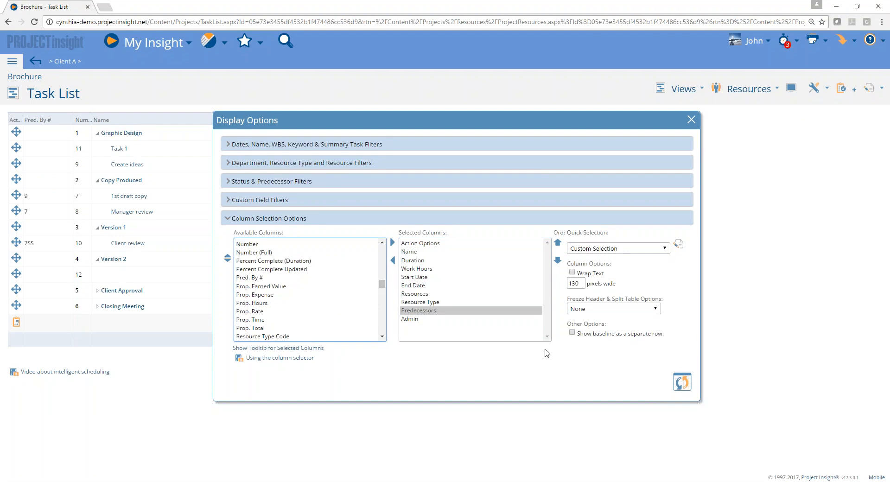
click(679, 385)
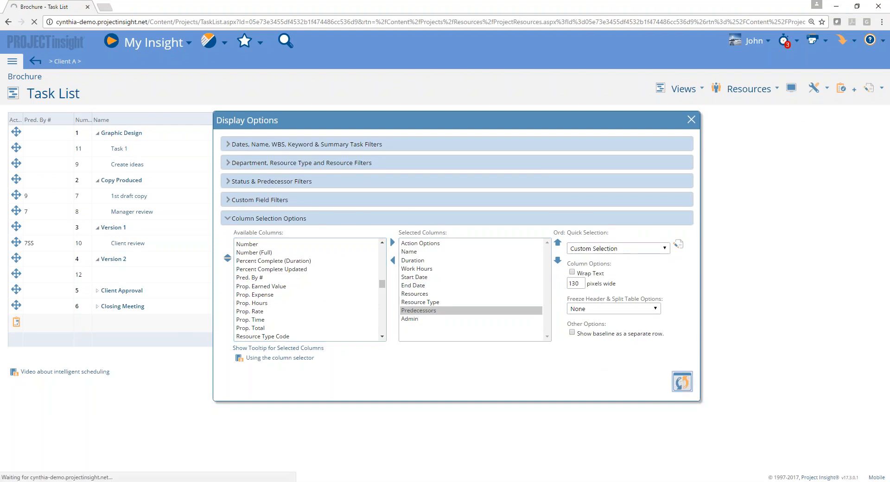
- Set the resource type of Task 1 and Create ideas to Graphic Designer
click(116, 154)
click(551, 150)
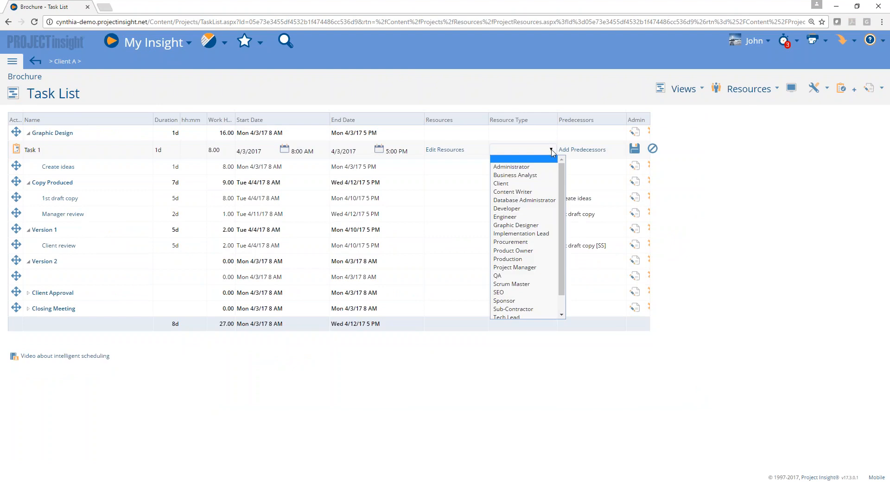
click(531, 227)
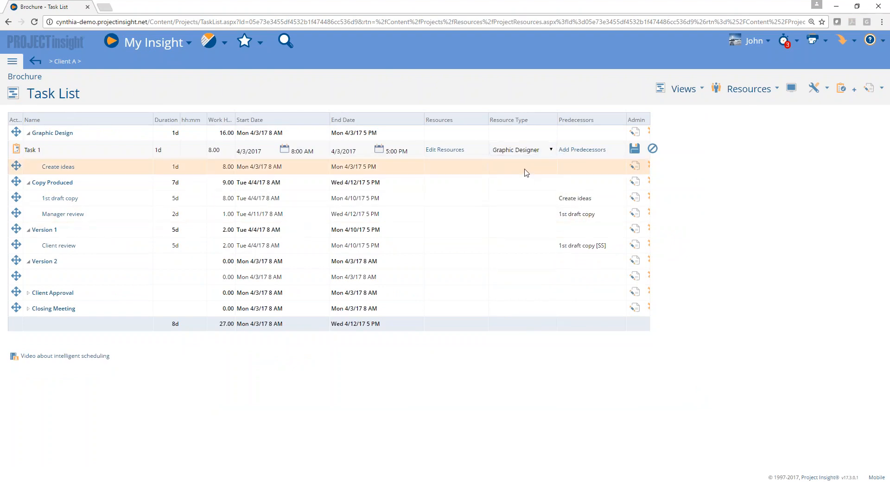
click(524, 172)
click(550, 166)
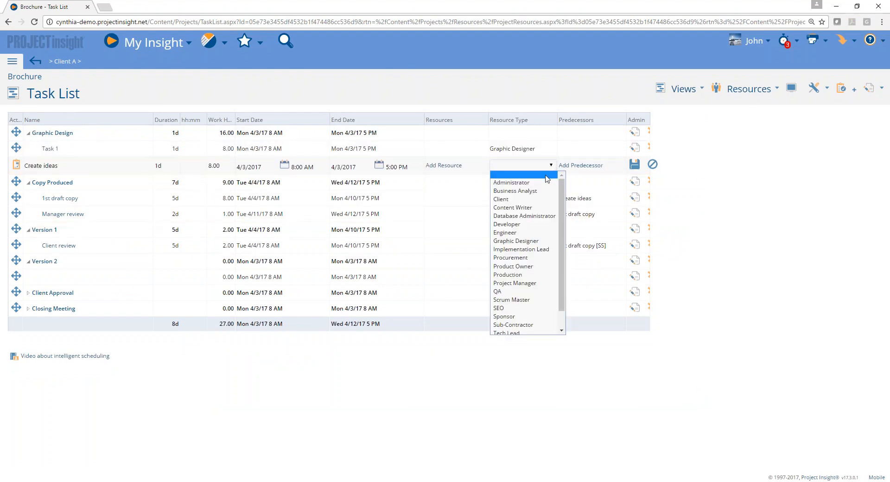
click(524, 241)
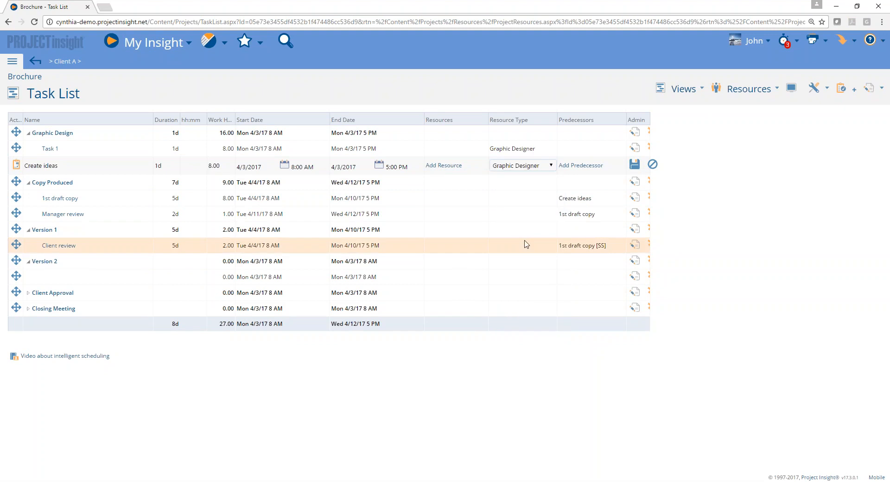
- Set the 1st draft copy task's resource type to Content Writer, save it, and widen the Admin column
click(509, 204)
click(545, 199)
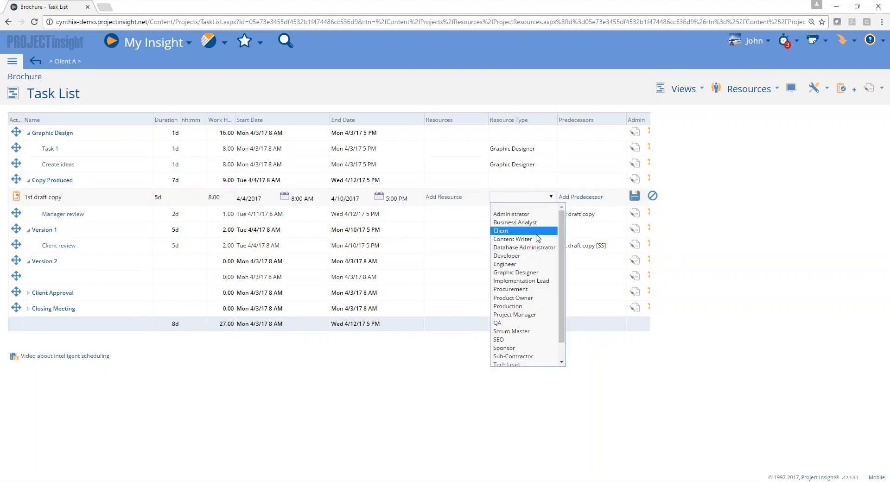
click(535, 241)
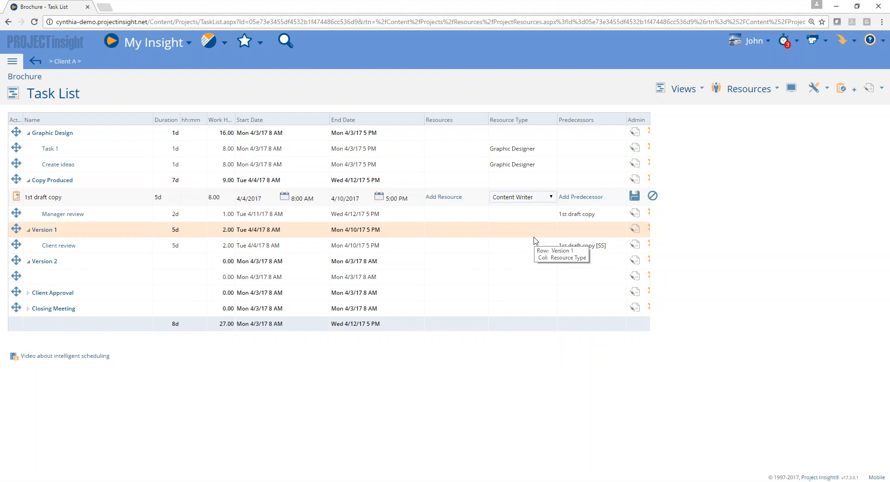
drag(638, 116, 665, 122)
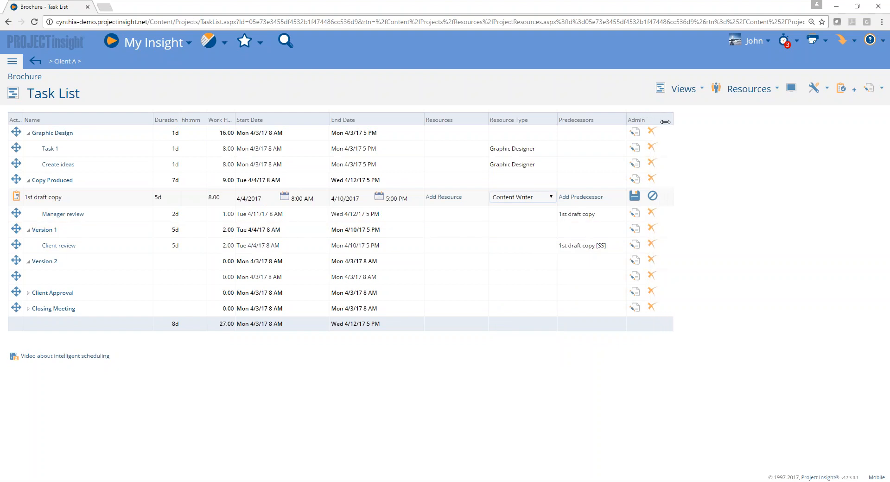
click(635, 197)
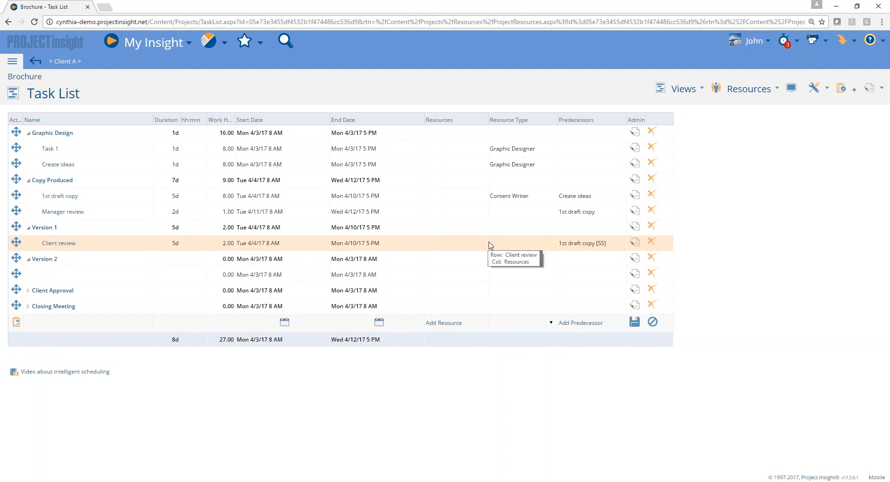
- Set the Client review task's resource type to Client and save the task
click(634, 246)
click(551, 245)
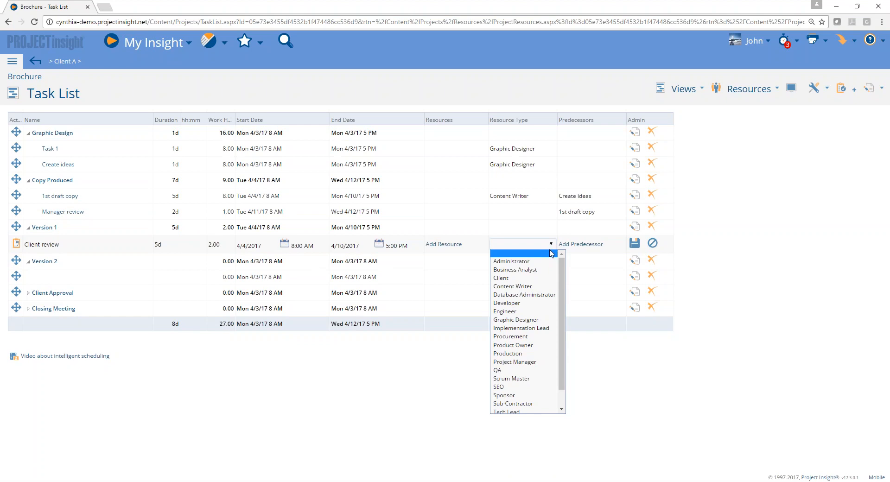
click(539, 278)
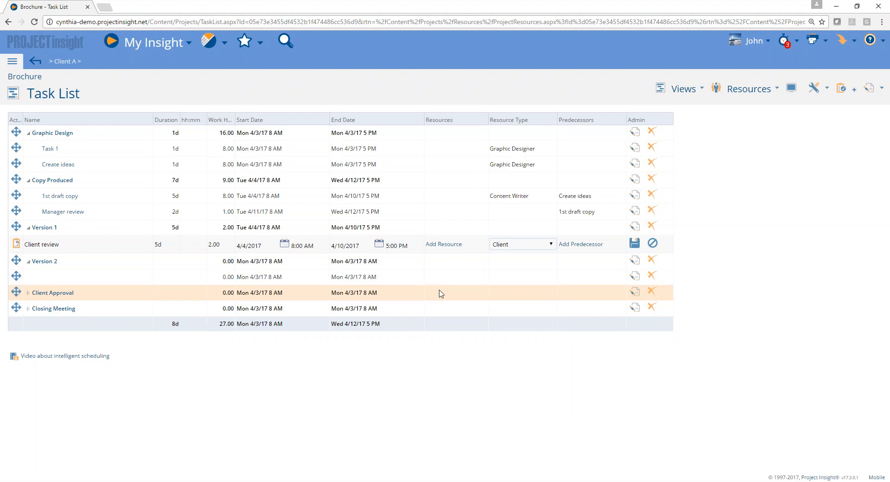
click(635, 244)
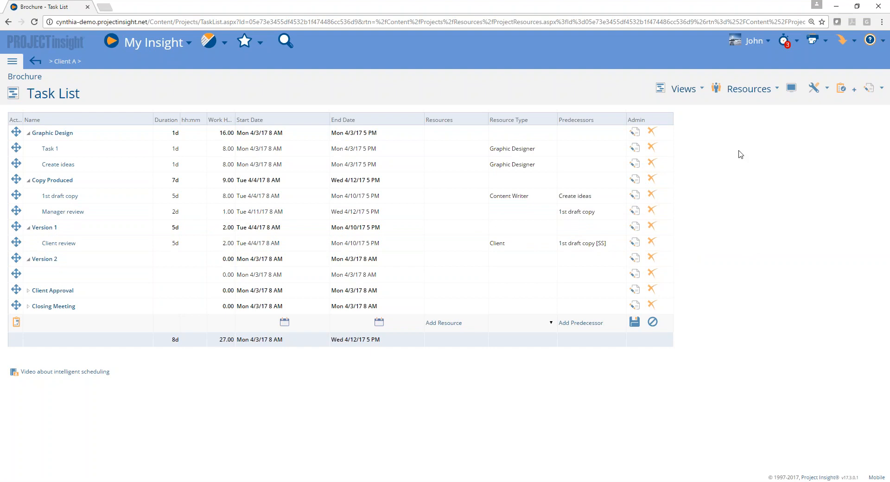
- Assign all Graphic Designer tasks to the Project Manager resource as task owner, leaving existing additional resources, and save
click(747, 89)
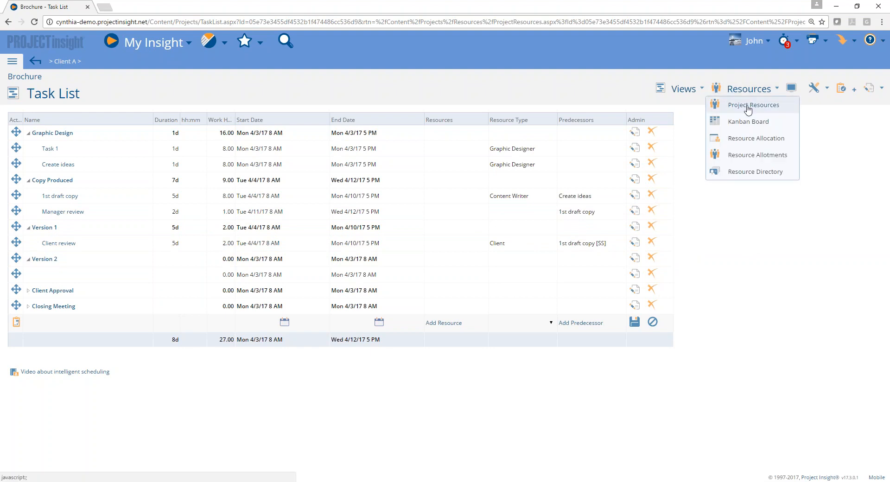
click(747, 106)
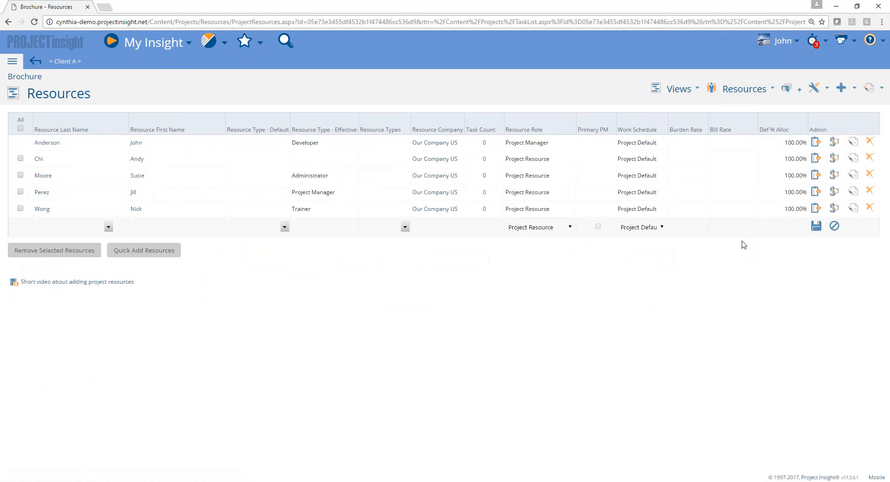
click(815, 144)
click(164, 147)
click(159, 186)
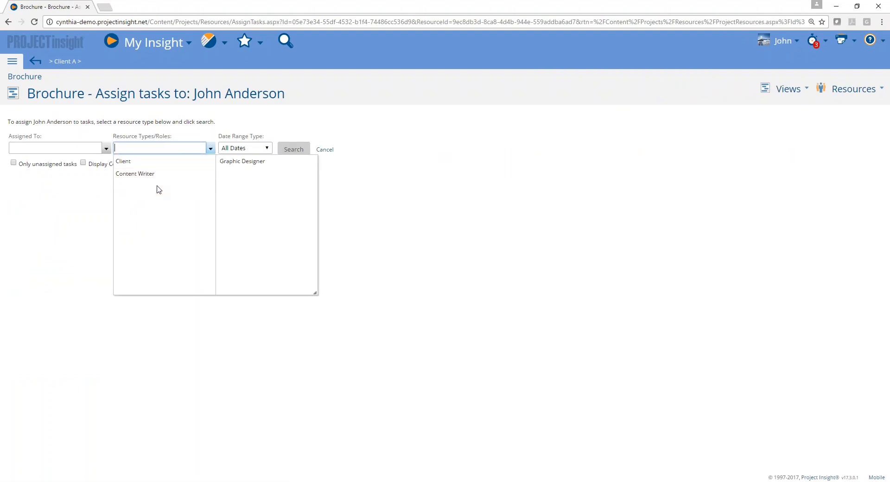
click(297, 149)
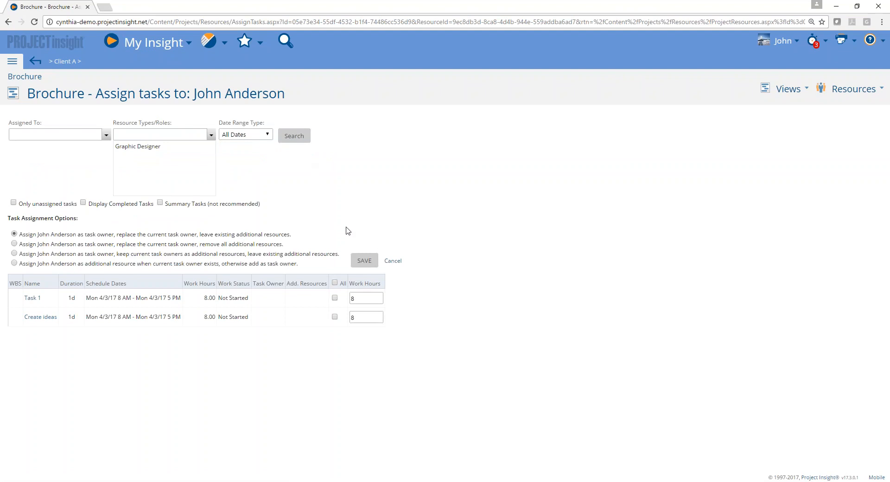
click(334, 282)
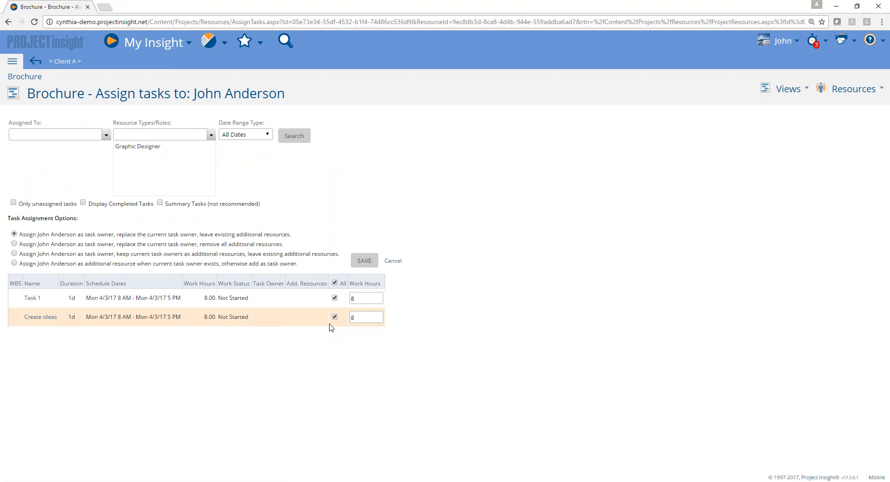
click(365, 261)
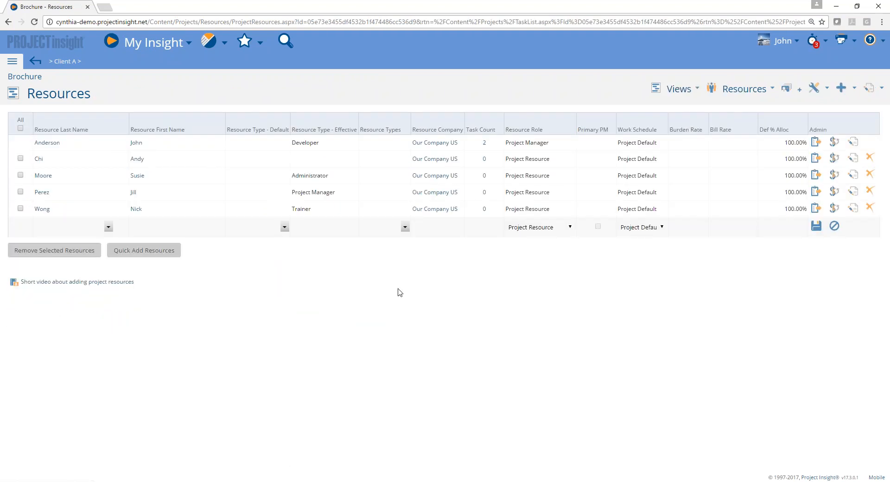
- Return to the project's task list and widen the Admin column to show its delete icons
click(679, 88)
click(675, 110)
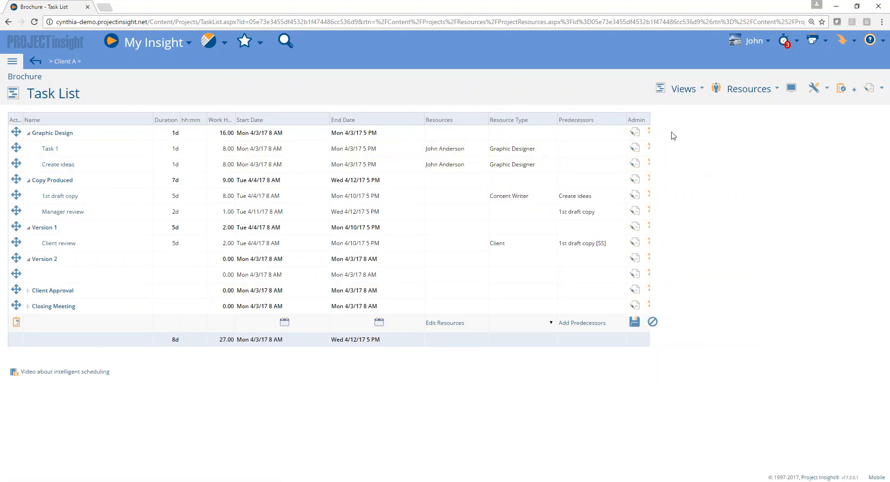
drag(649, 119, 683, 121)
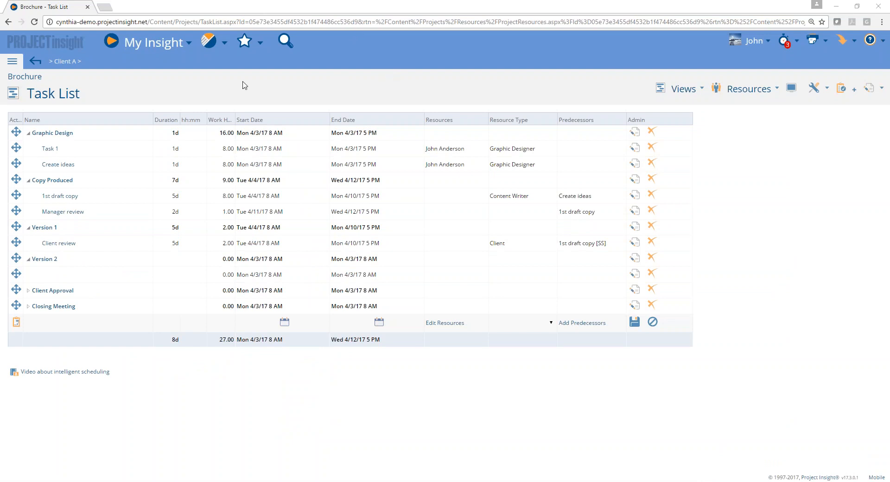
- Open the predefined Project Dashboard (All Active State Projects) report from the general project reports
click(207, 43)
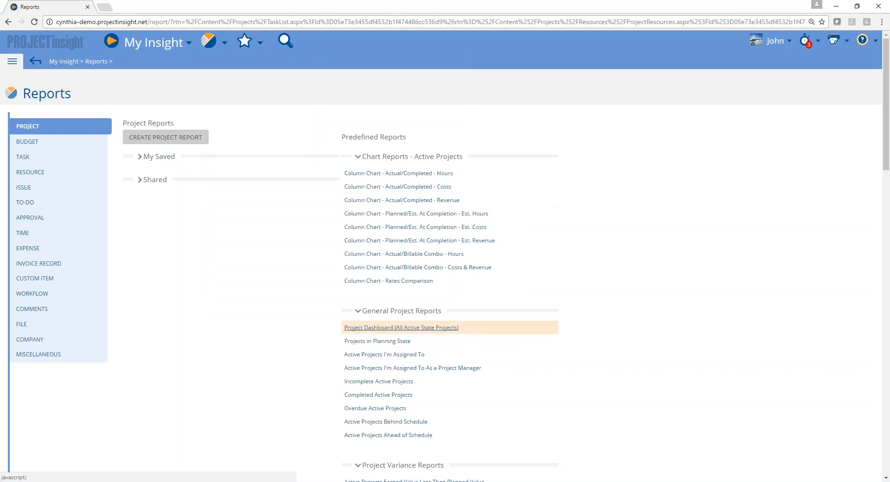
scroll(706, 340, down, 15)
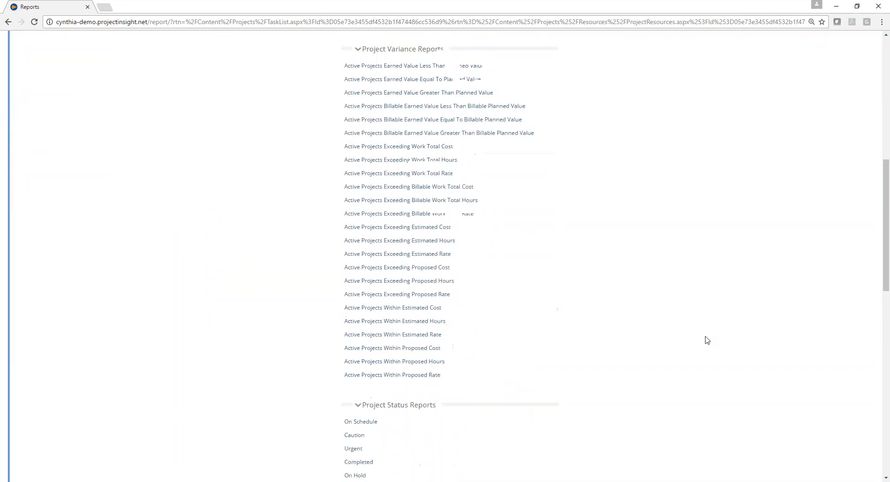
scroll(704, 340, down, 7)
scroll(703, 340, up, 13)
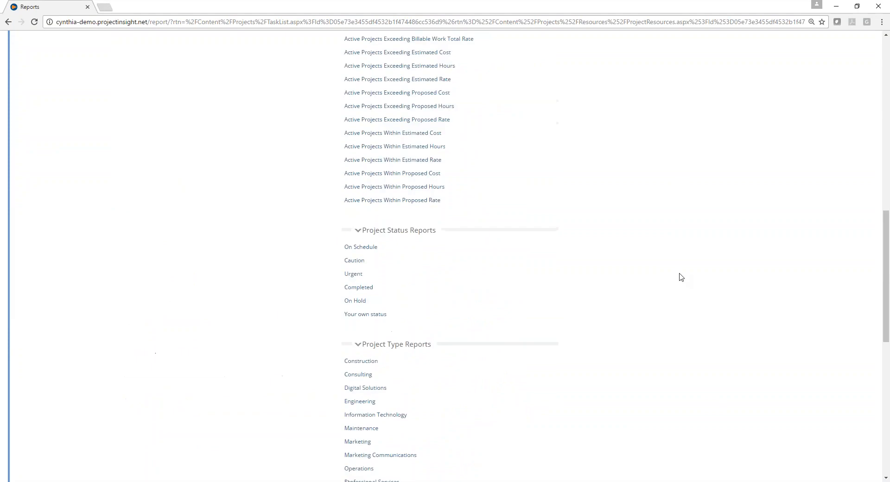
scroll(672, 265, up, 8)
click(425, 318)
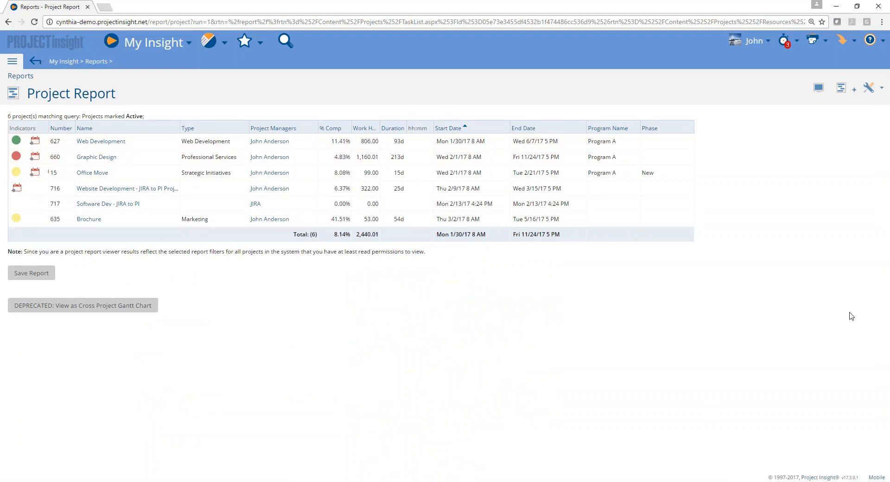
- In the project report's display and filter options, check the company filter choices and include projects marked Planning
click(816, 88)
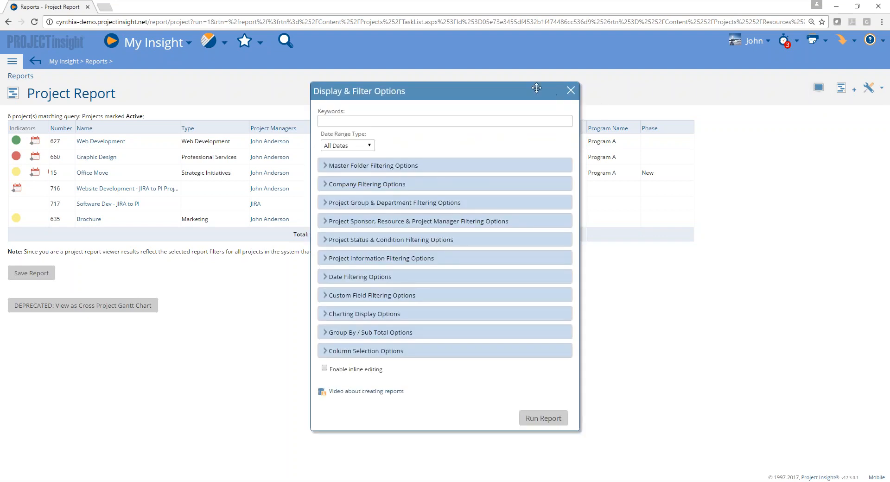
drag(537, 88, 540, 41)
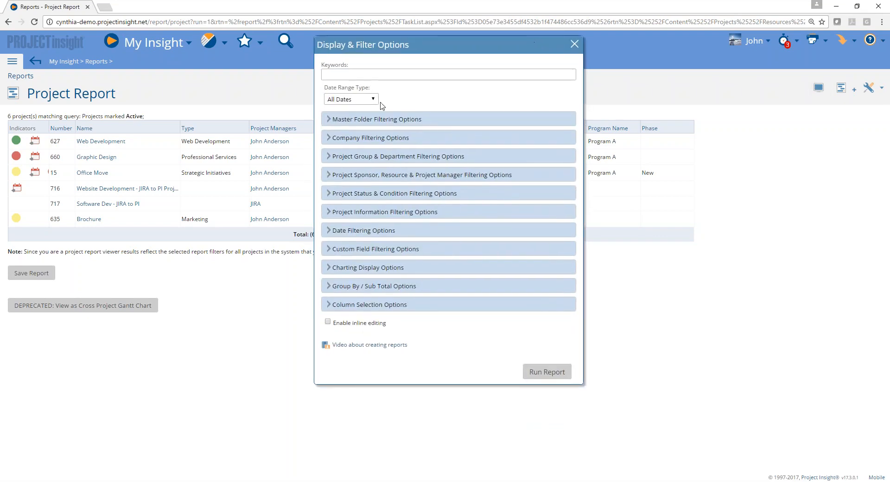
click(329, 139)
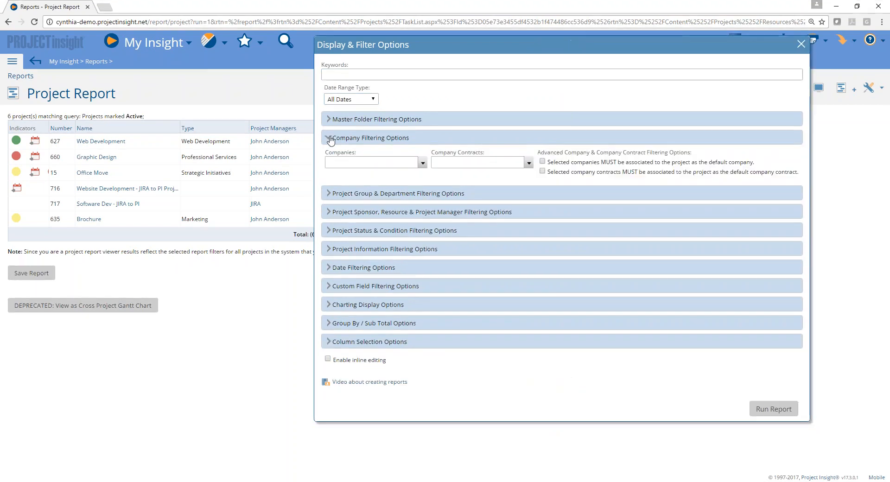
click(380, 163)
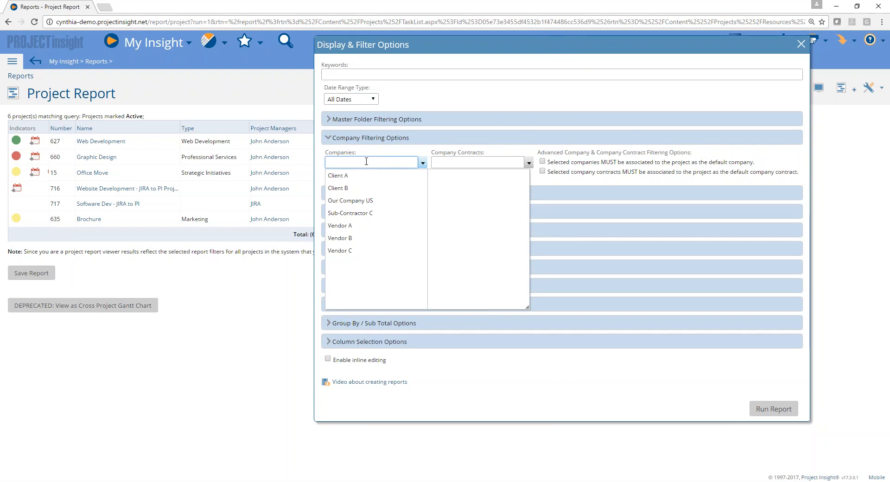
click(328, 139)
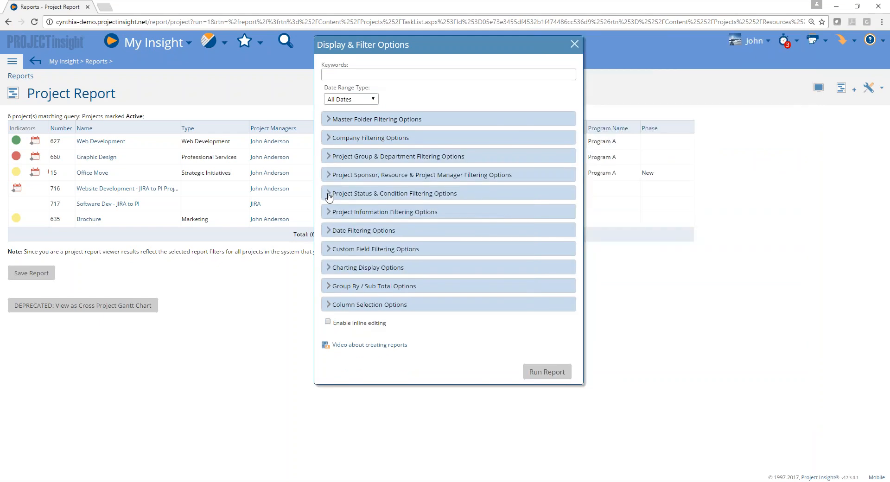
click(329, 193)
click(546, 221)
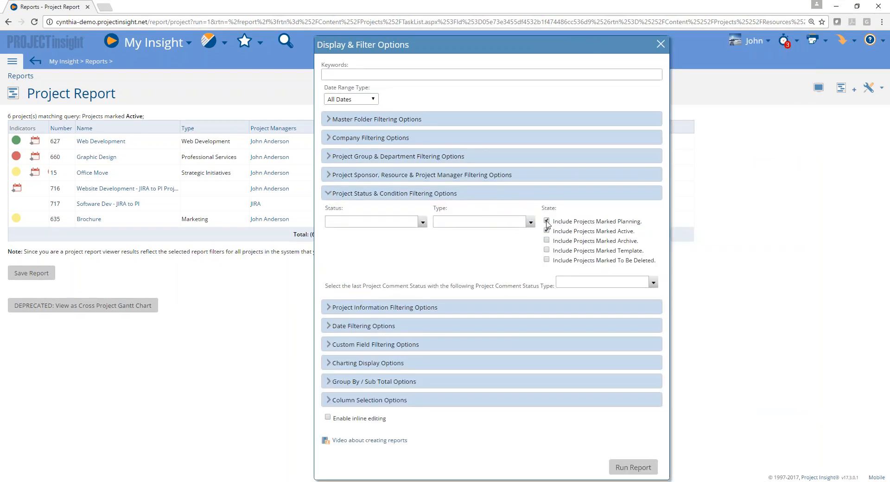
- Review the filter options for project sponsors, resources and managers, and for project groups and departments
click(329, 176)
click(386, 198)
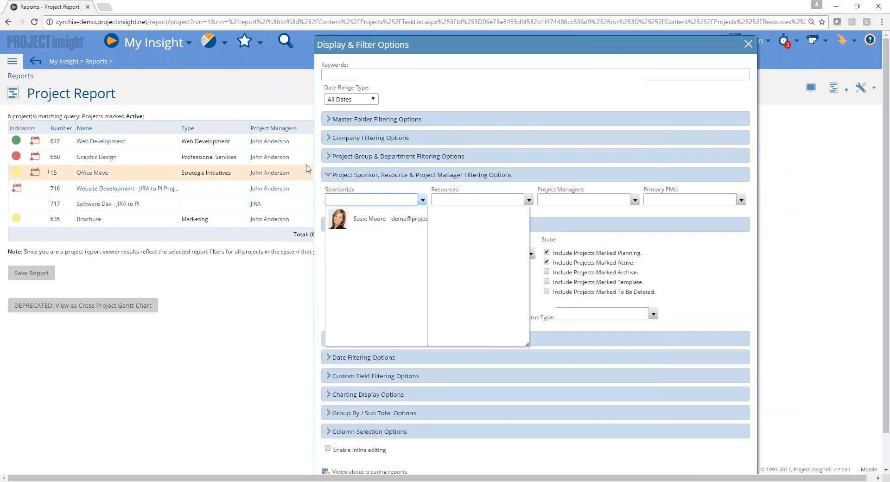
click(329, 175)
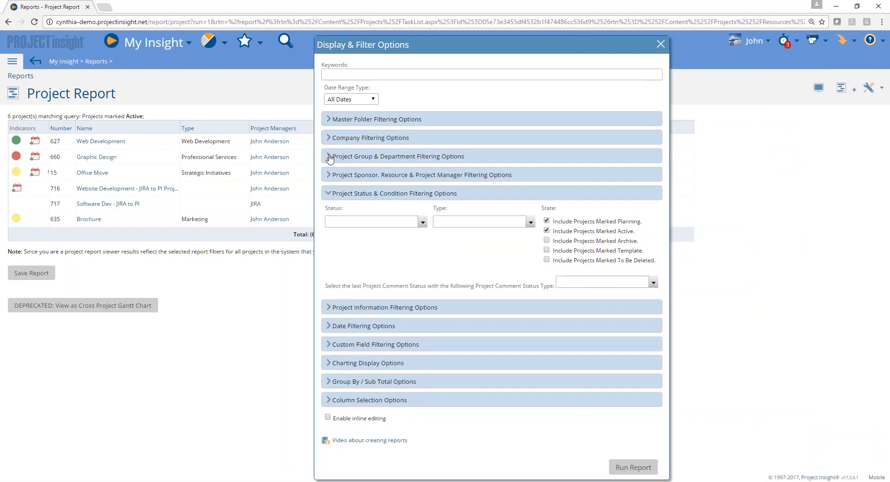
click(330, 158)
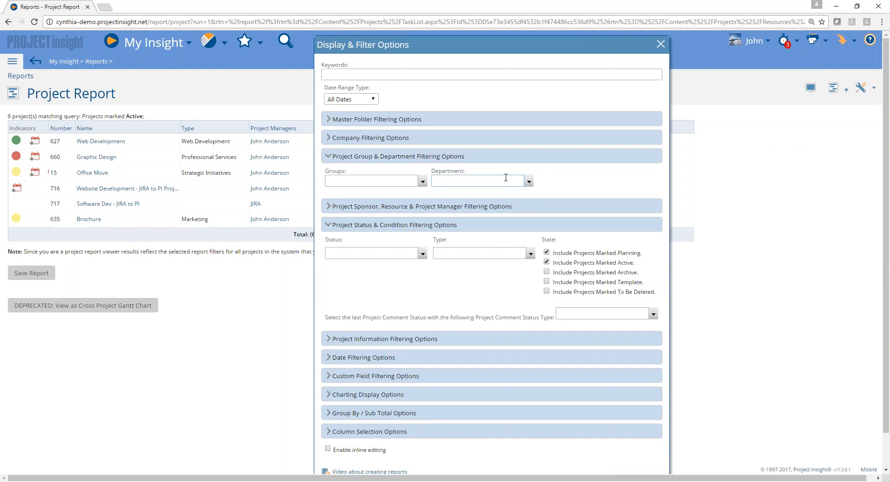
click(337, 158)
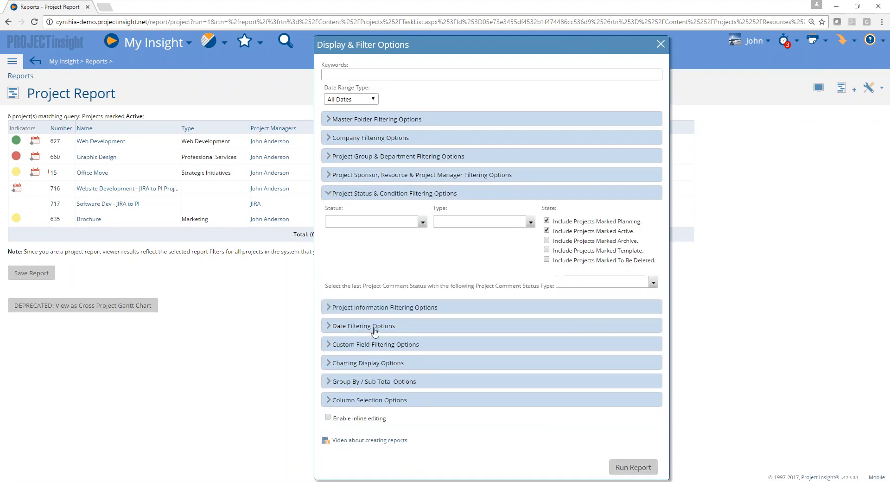
- Add the Actual Hours and Actual Total columns before Duration in the project report and enable inline editing
click(330, 400)
scroll(456, 348, down, 4)
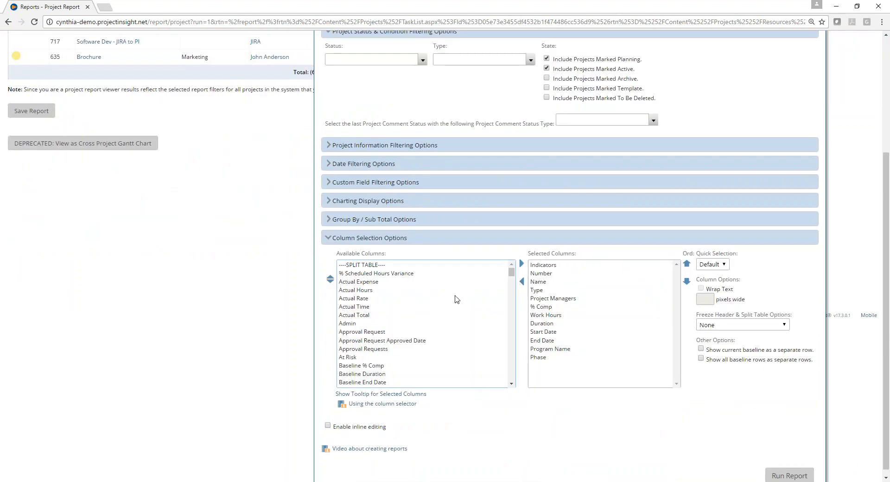
click(368, 291)
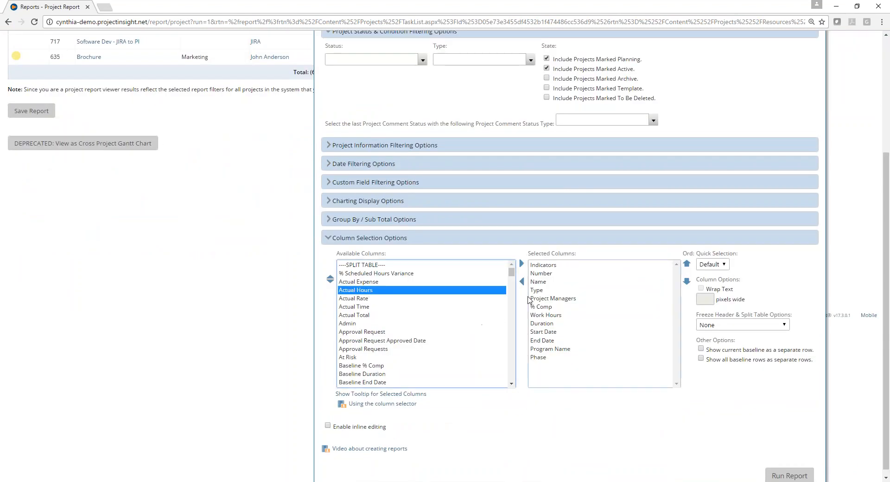
click(532, 324)
double_click(376, 290)
click(361, 309)
double_click(360, 308)
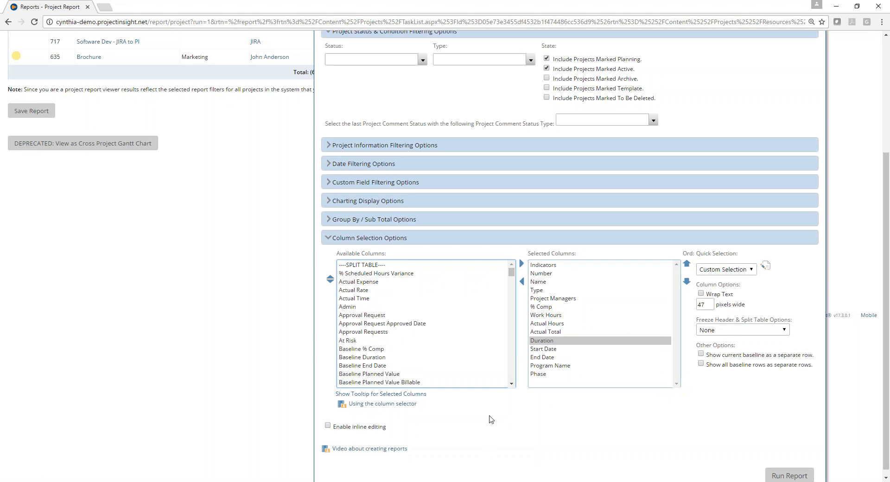
click(328, 426)
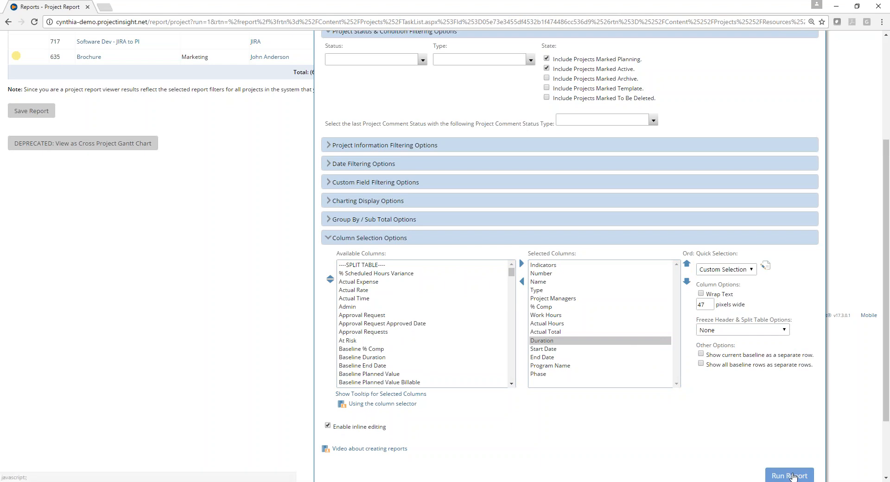
- Group the project report by Department in ascending order and run it
click(330, 221)
click(416, 255)
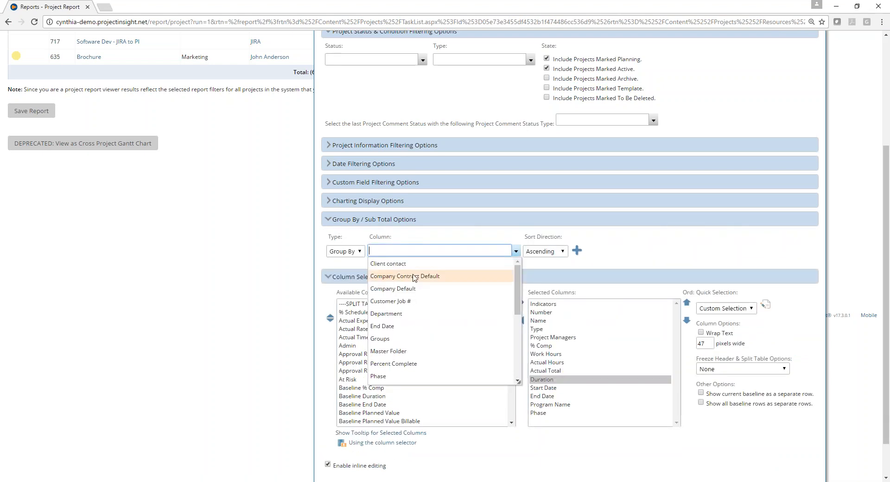
click(407, 311)
click(577, 251)
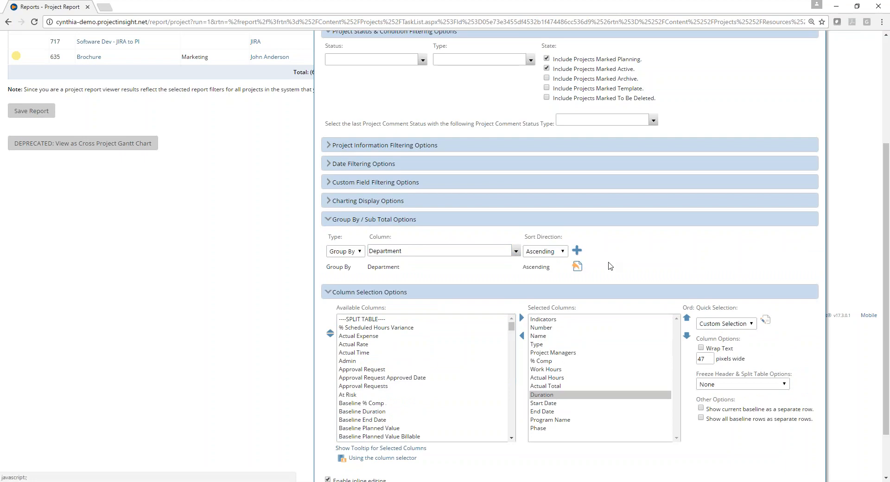
scroll(649, 324, down, 1)
click(793, 467)
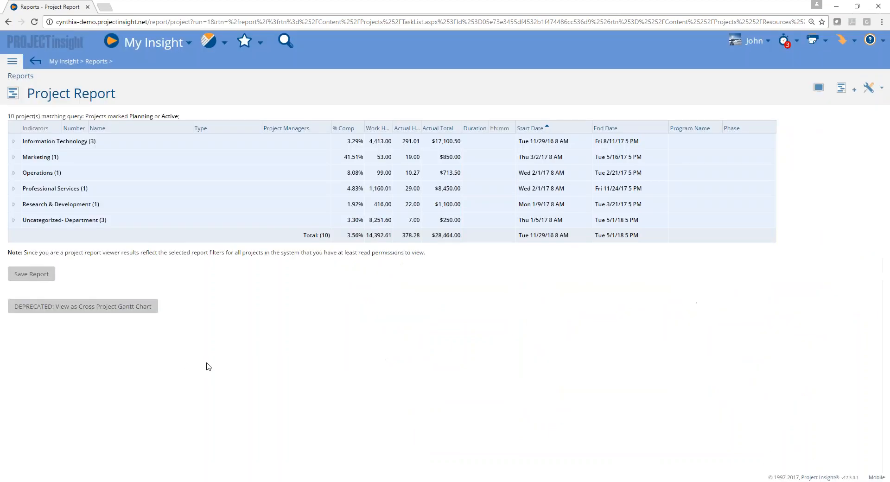
- Expand the Information Technology and Marketing groups and widen the Indicators column to show all its icons
click(14, 141)
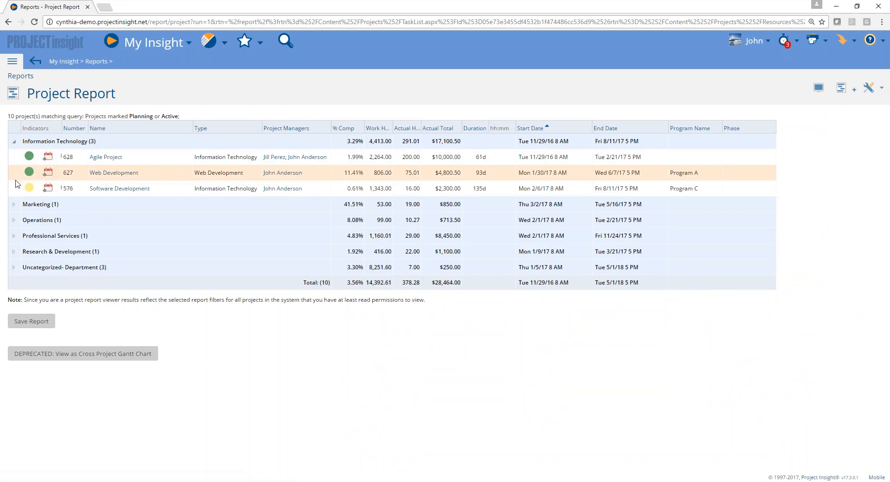
click(14, 205)
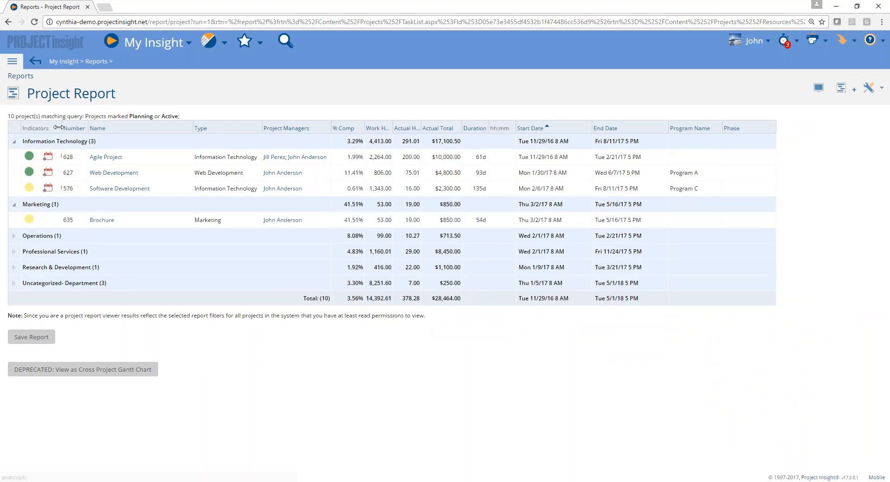
drag(62, 128, 123, 123)
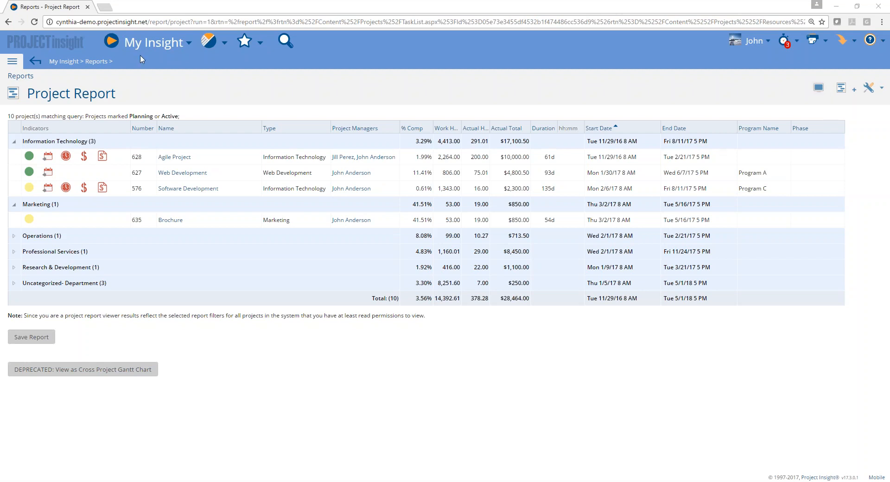
- Open the Issues - All - By Project issue report and expand its Graphic Design group
click(213, 41)
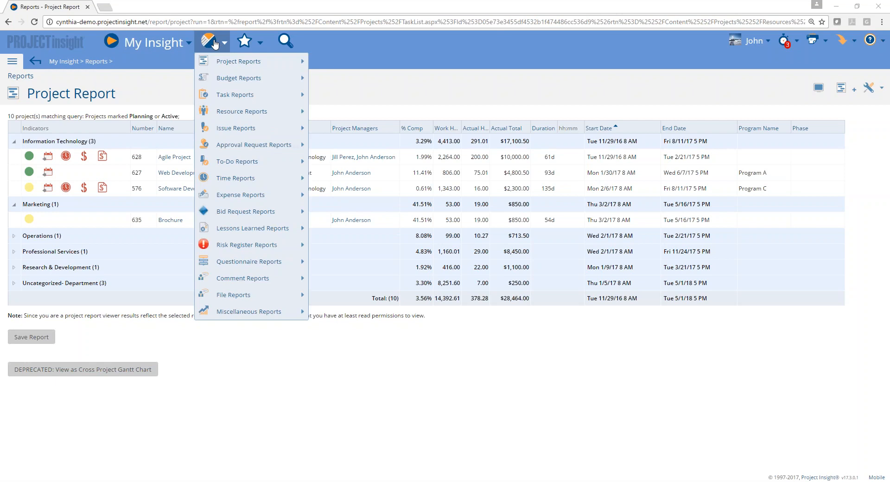
click(236, 128)
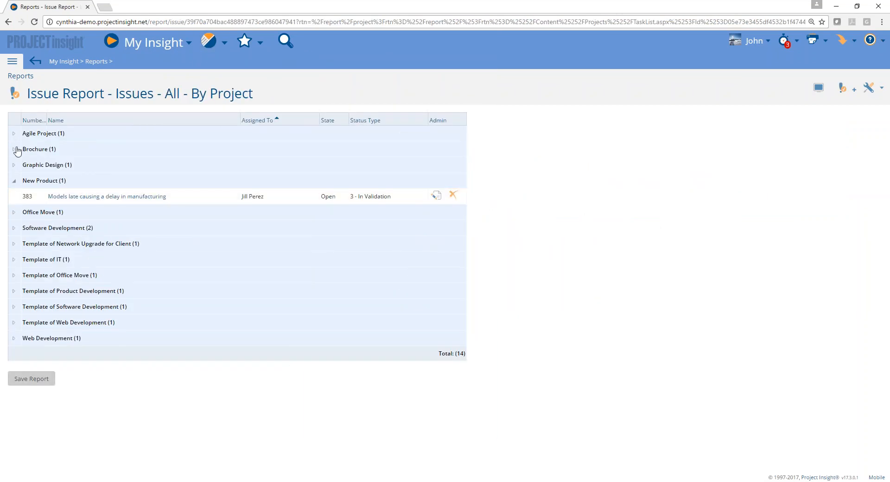
click(14, 165)
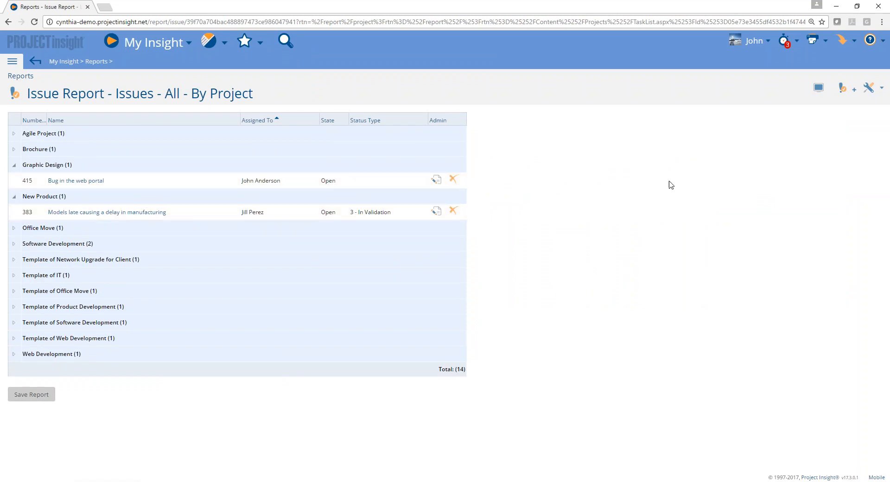
- Enable inline editing in the issue report's display options and rerun the report
click(816, 89)
scroll(554, 256, down, 9)
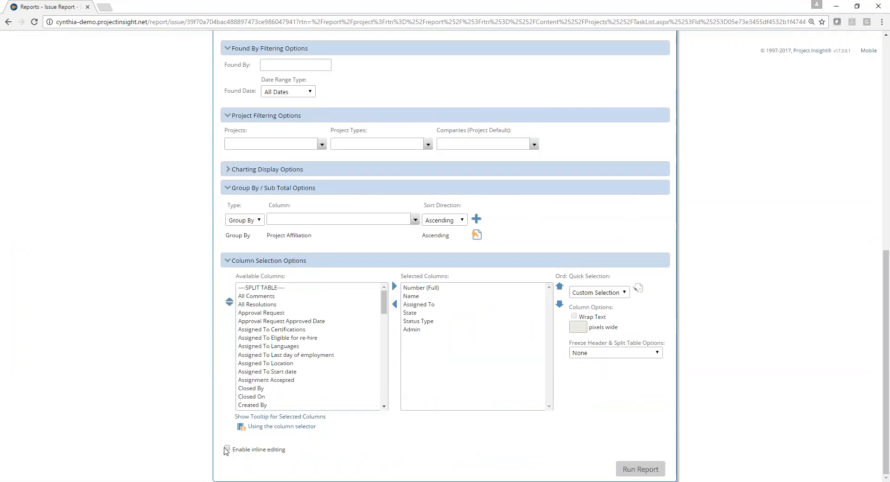
click(227, 449)
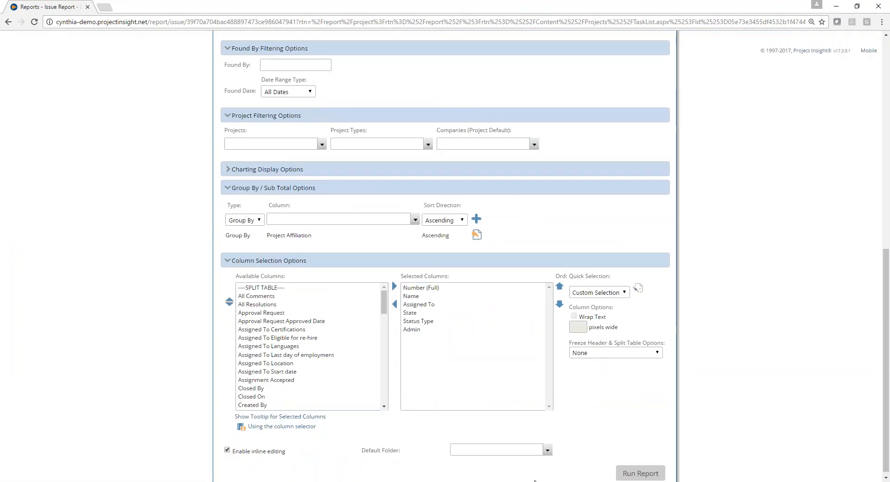
click(640, 473)
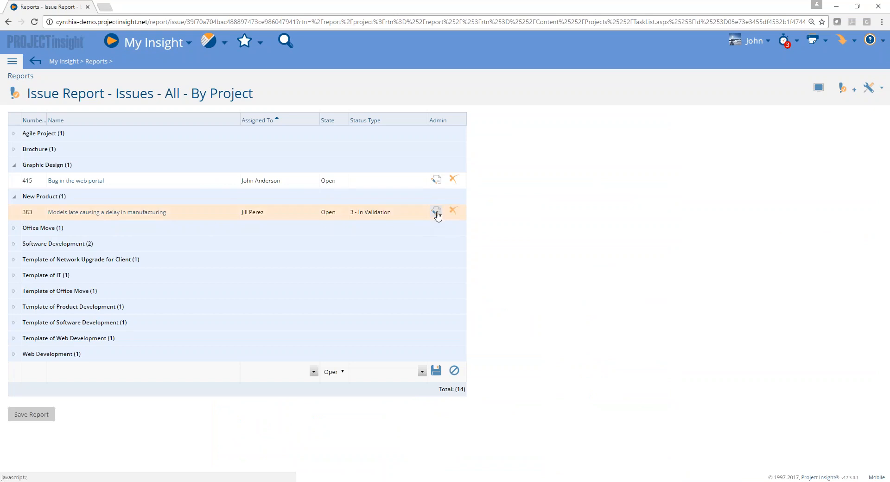
- Set the status type of the issue "Models late causing a delay in manufacturing" to 1 - New and save it
click(436, 212)
click(422, 214)
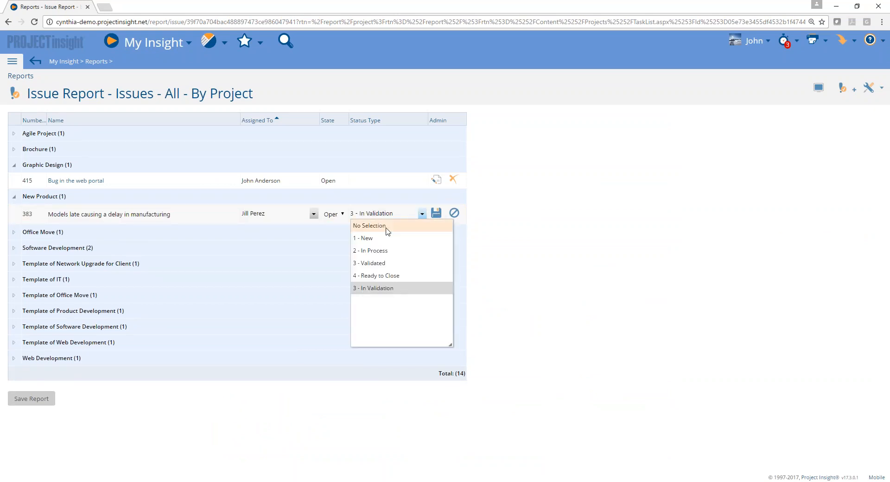
click(369, 237)
click(436, 213)
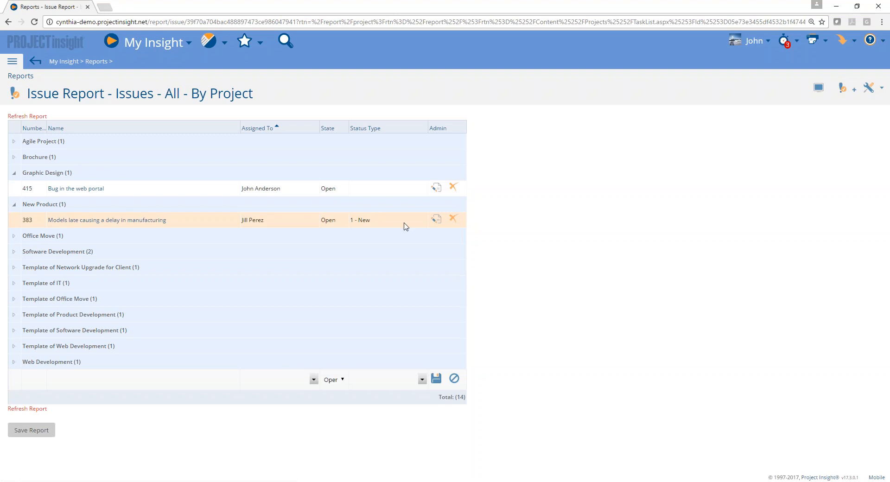
- Try to change the state of the issue "Bug in the web portal" to Closed and save it
click(436, 189)
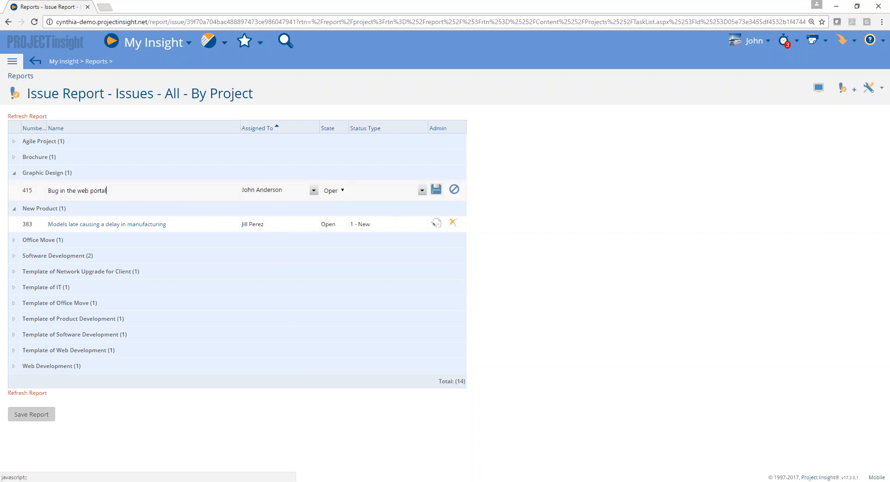
click(342, 191)
click(338, 208)
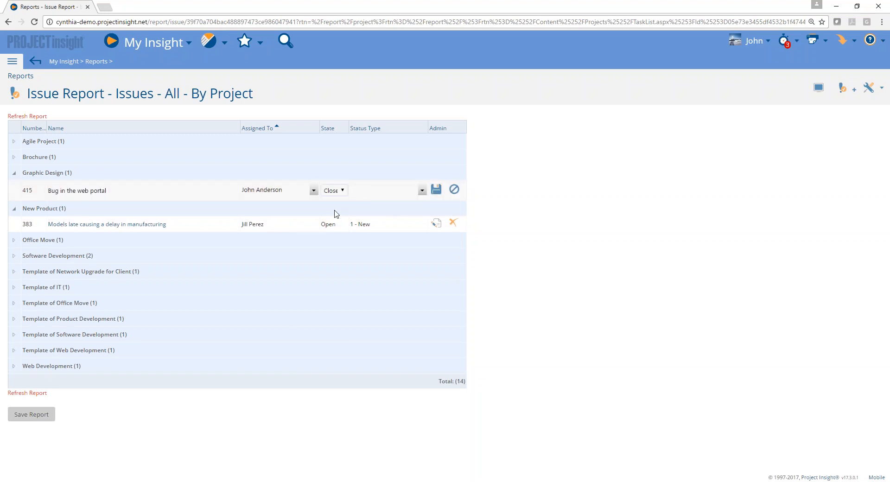
click(436, 189)
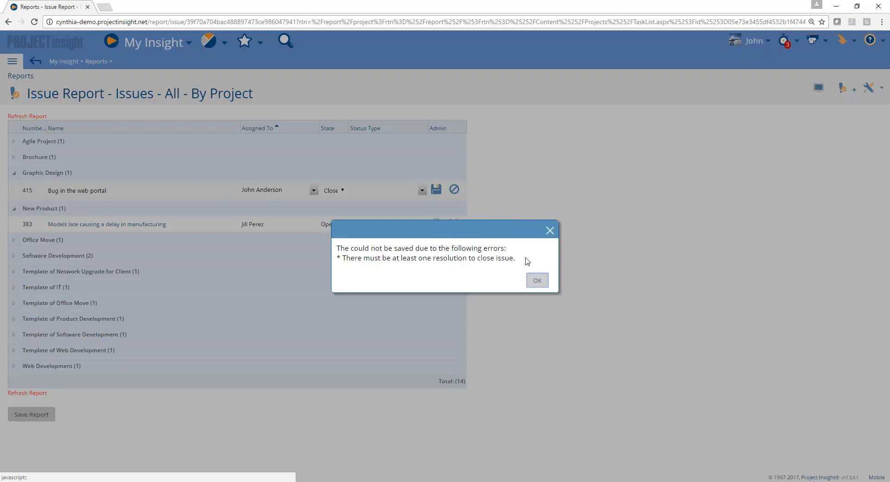
click(537, 280)
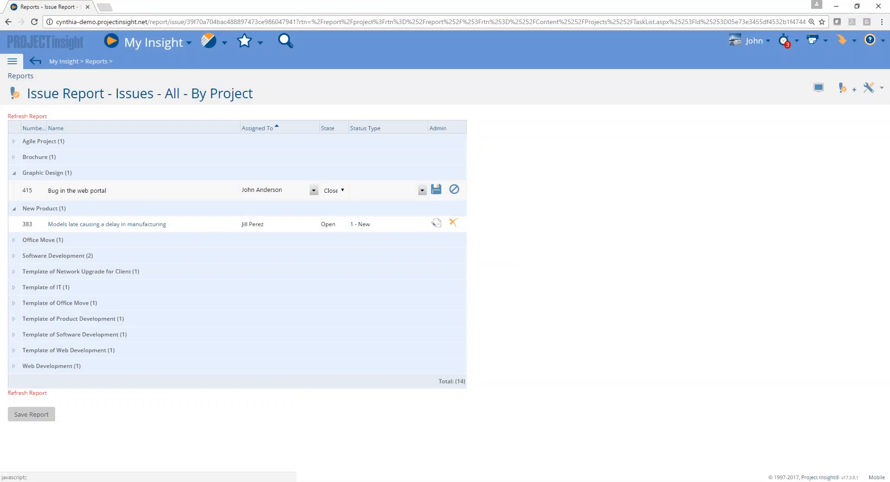
click(454, 189)
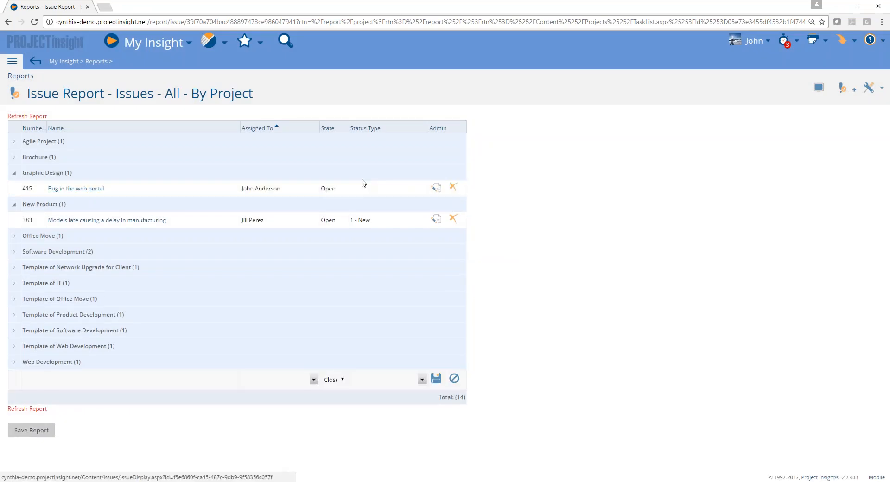
- Set the status type of the issue "Bug in the web portal" to 3 - Validated and save it
click(436, 188)
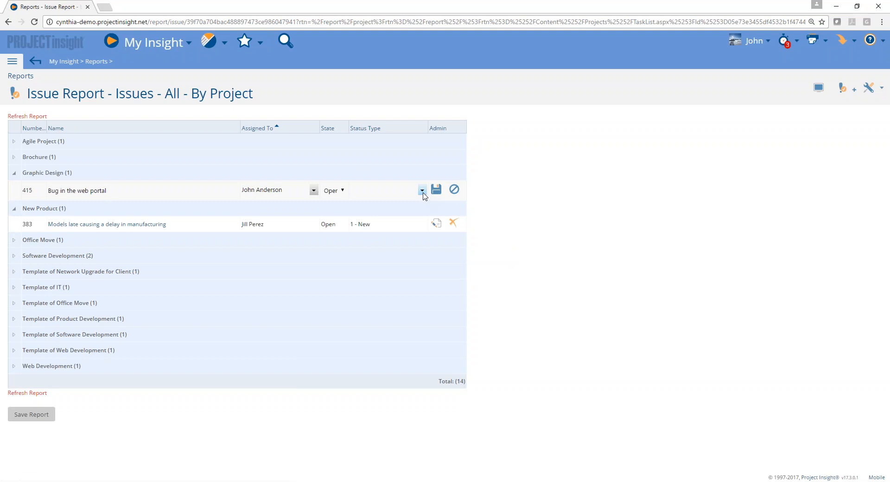
click(421, 190)
click(393, 239)
click(436, 189)
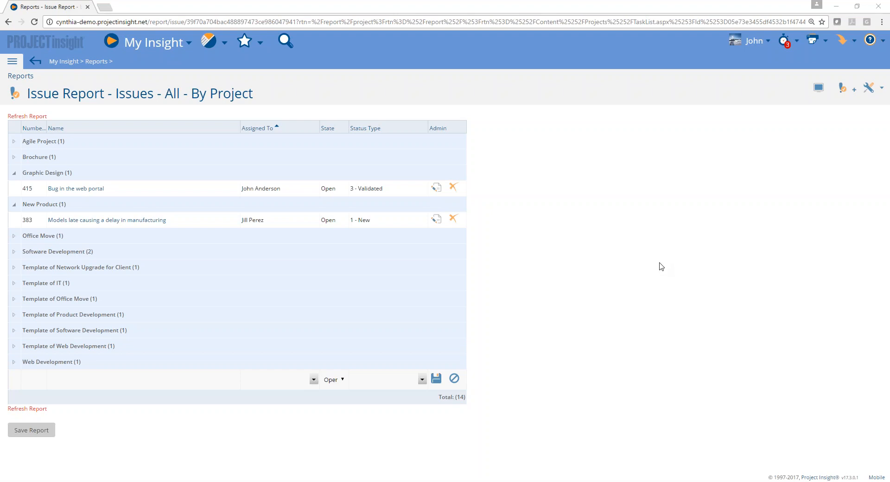
- Reassign the issue "Models late causing a delay in manufacturing" to another team member and save it
click(437, 221)
click(314, 221)
scroll(297, 278, down, 2)
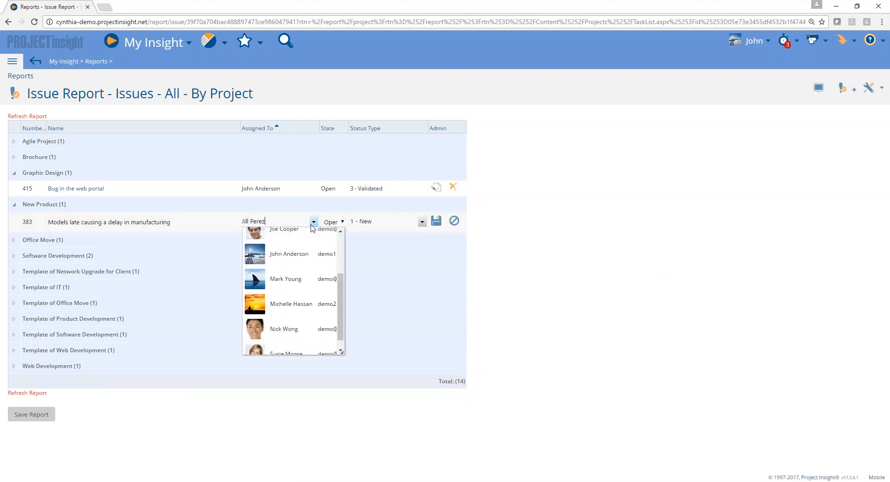
click(302, 280)
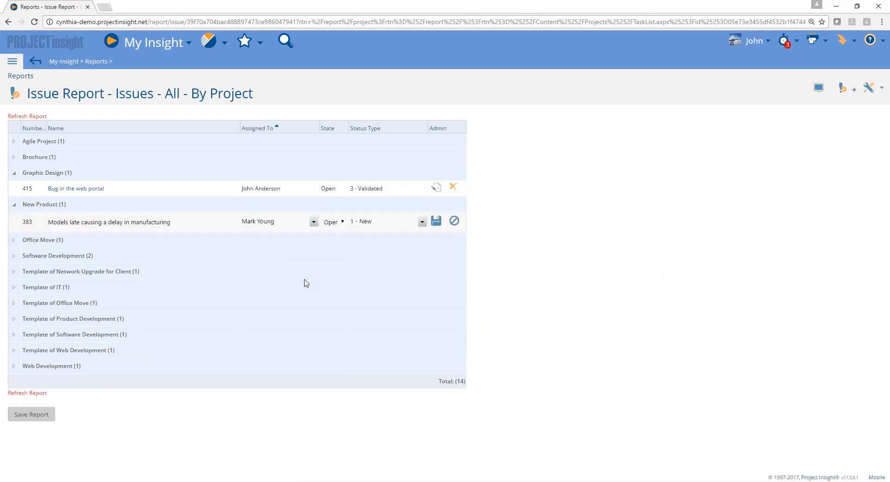
click(436, 221)
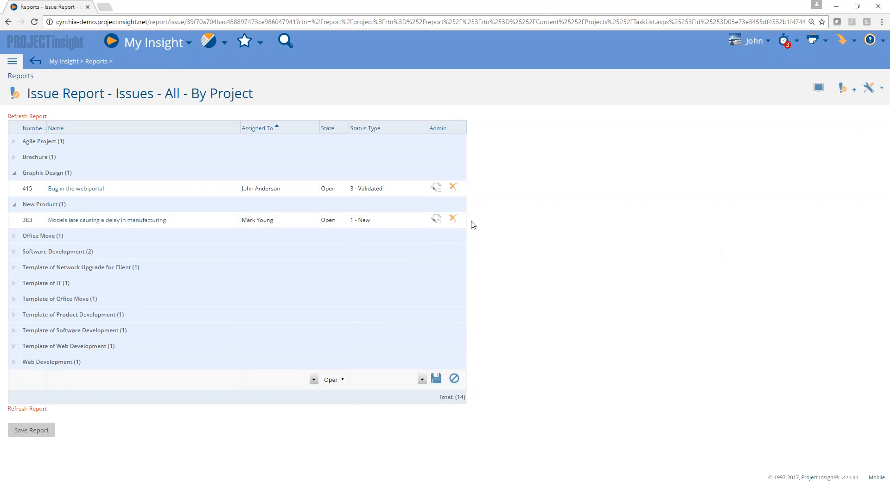
- Shorten the name of the New Product issue to "Models late causing a delay" and save it
click(436, 218)
drag(179, 222, 125, 224)
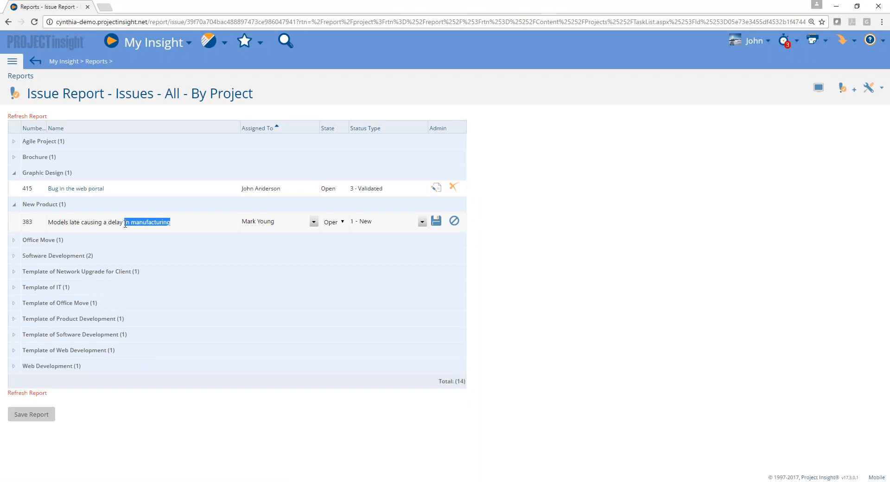
key(BackSpace)
click(437, 223)
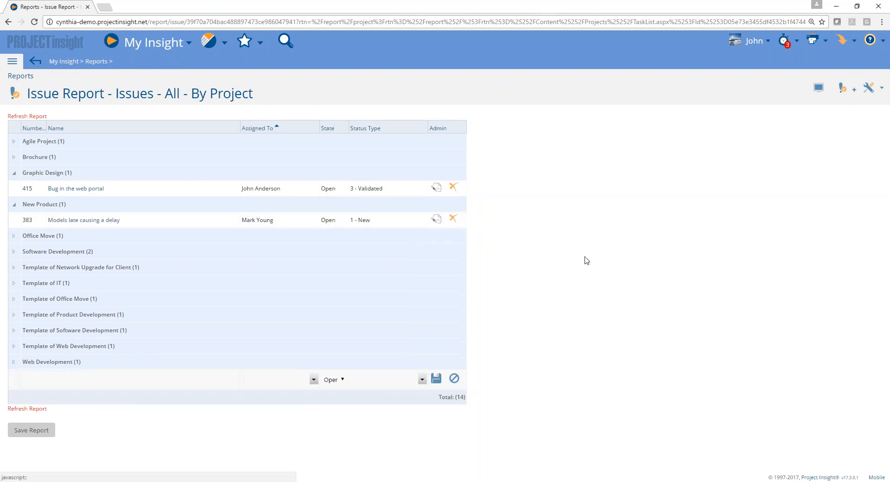